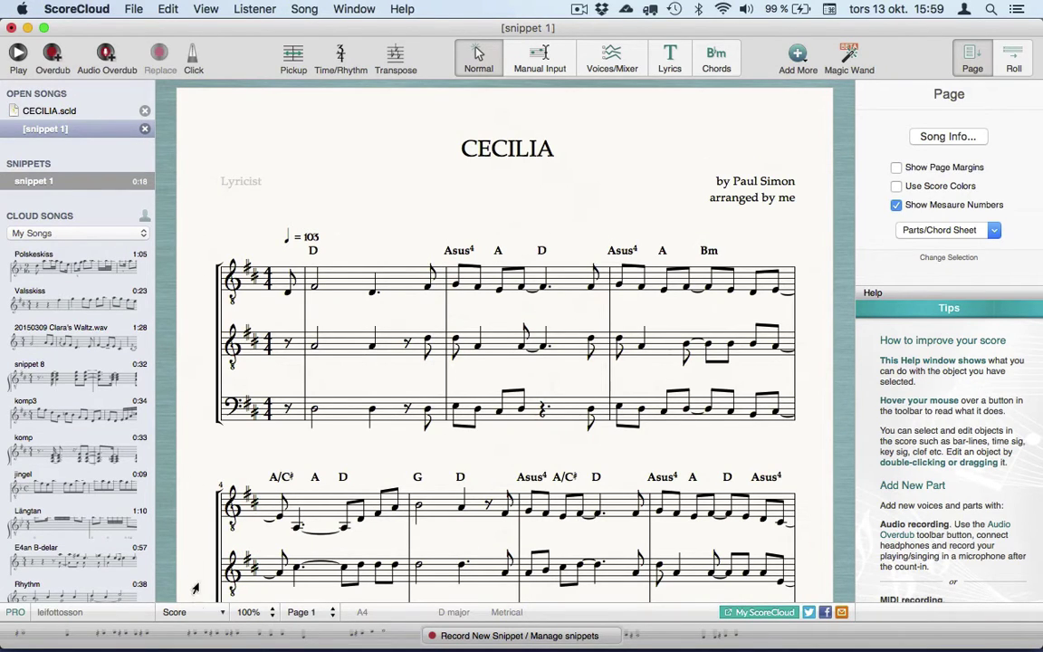
Switch the CECILIA song from the full score view to the Chord Sheet view
{"action": "left_click", "coordinate": [203, 615]}
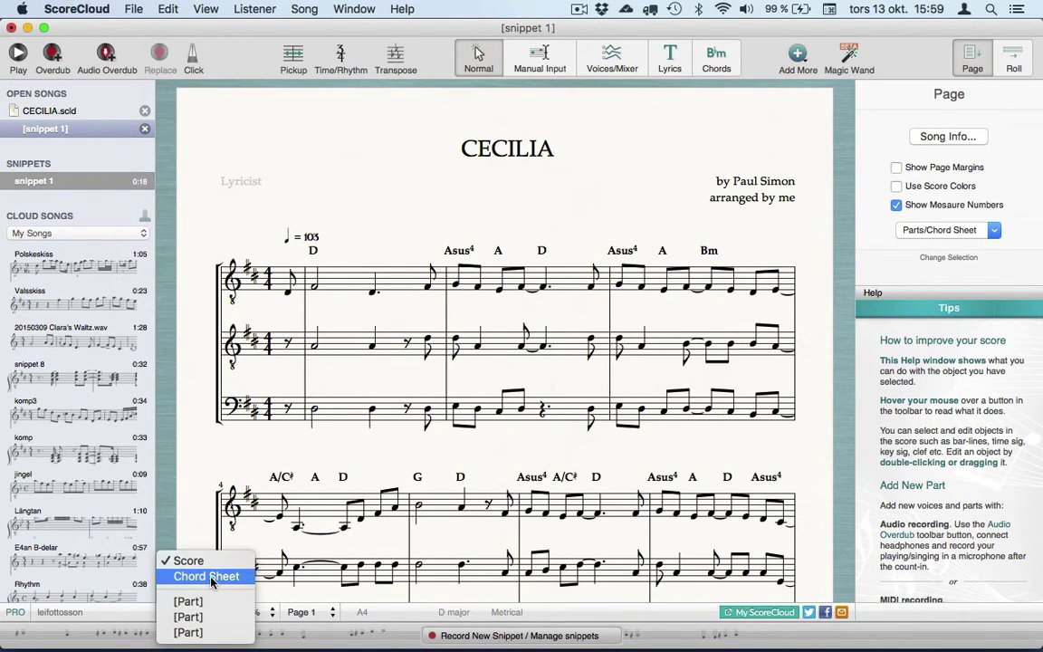
{"action": "left_click", "coordinate": [204, 577]}
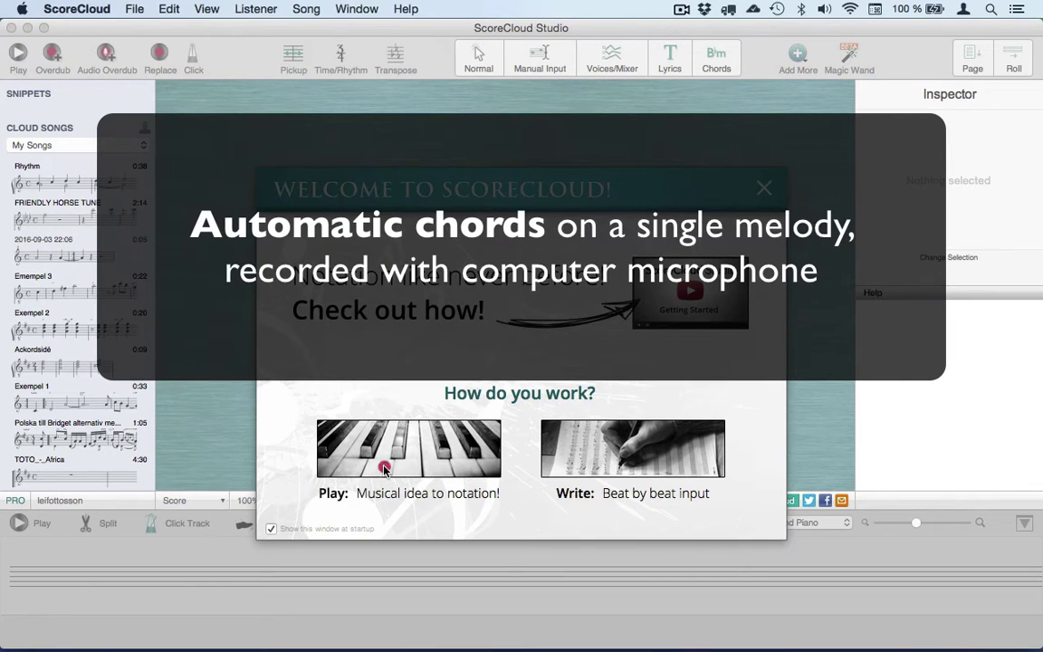
Record a 22-second microphone audio snippet and analyze it into notation as snippet 1
{"action": "left_click", "coordinate": [384, 470]}
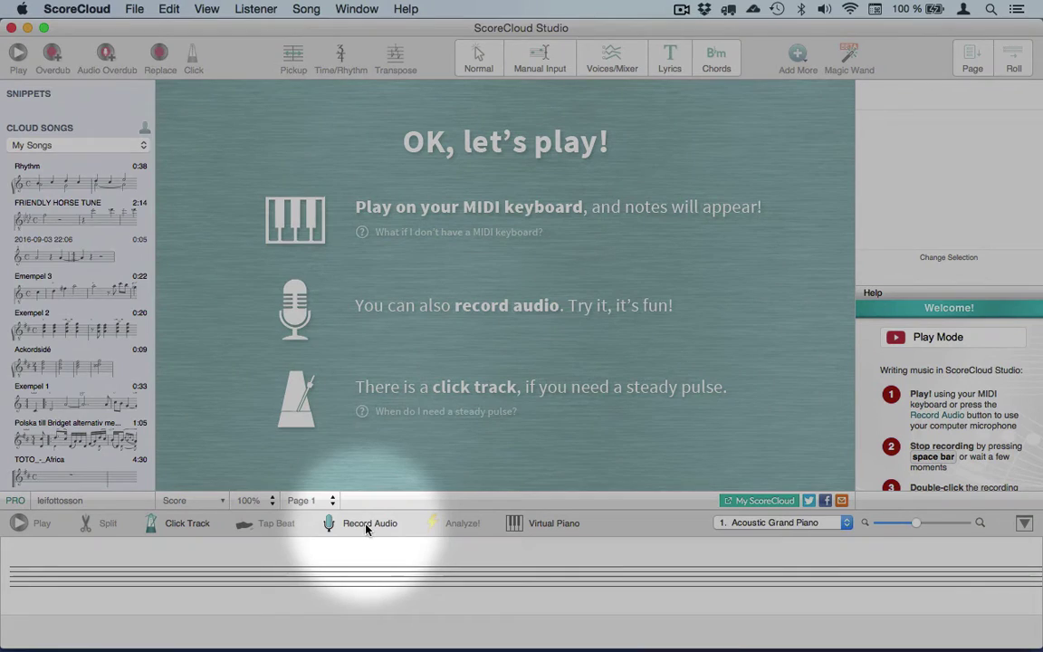
{"action": "left_click", "coordinate": [367, 525]}
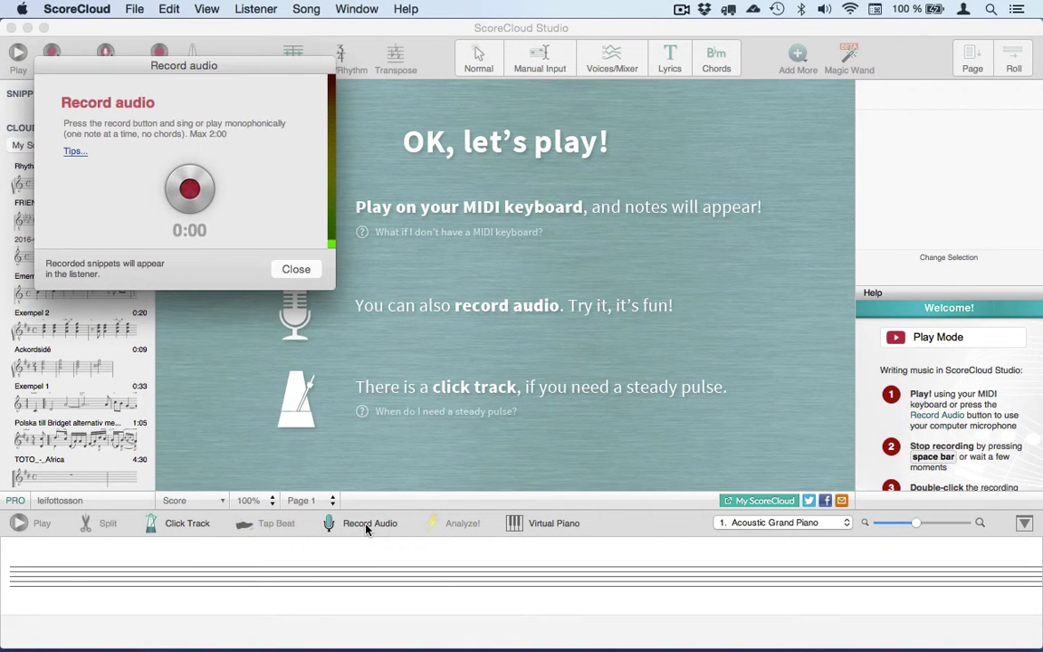
{"action": "left_click", "coordinate": [199, 206]}
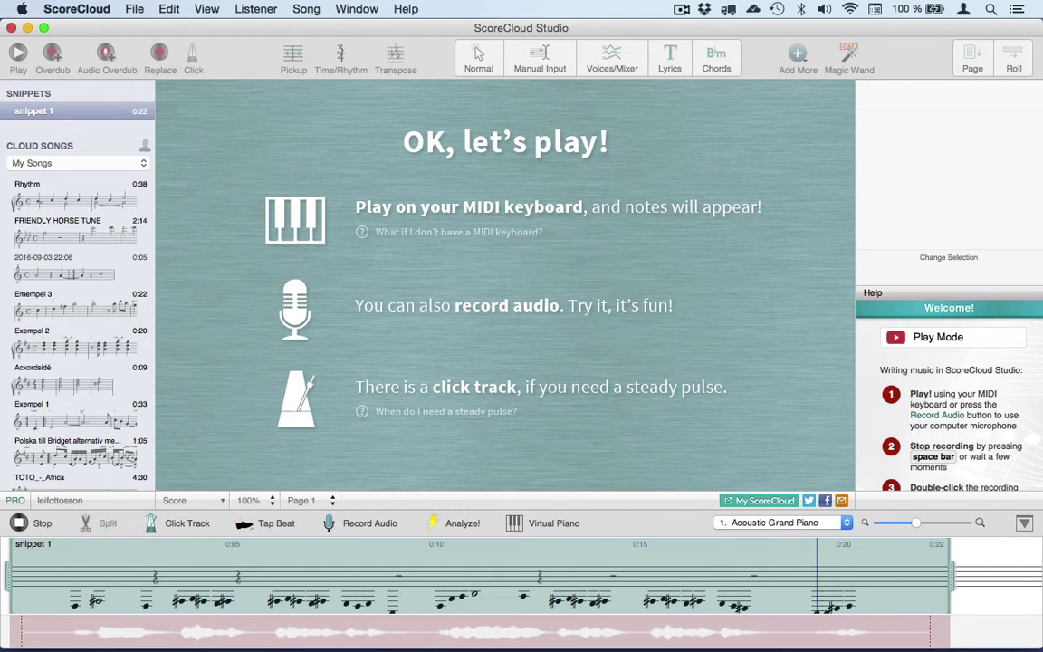
{"action": "left_click", "coordinate": [463, 517]}
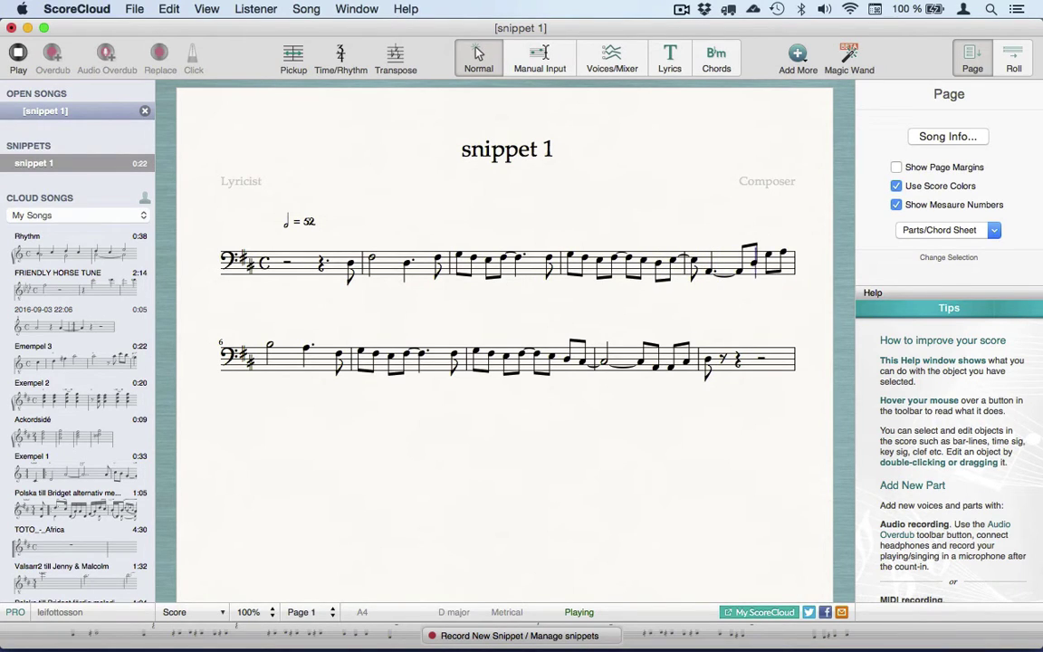
Change the snippet's staff from bass clef to treble clef
{"action": "key", "text": "space"}
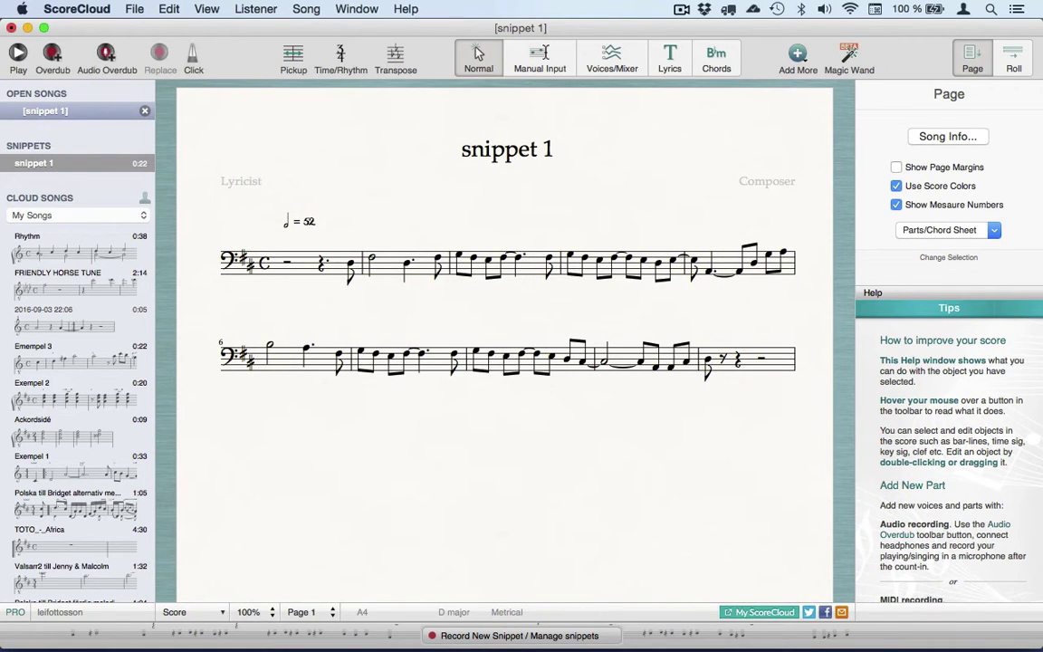
{"action": "left_click", "coordinate": [770, 262]}
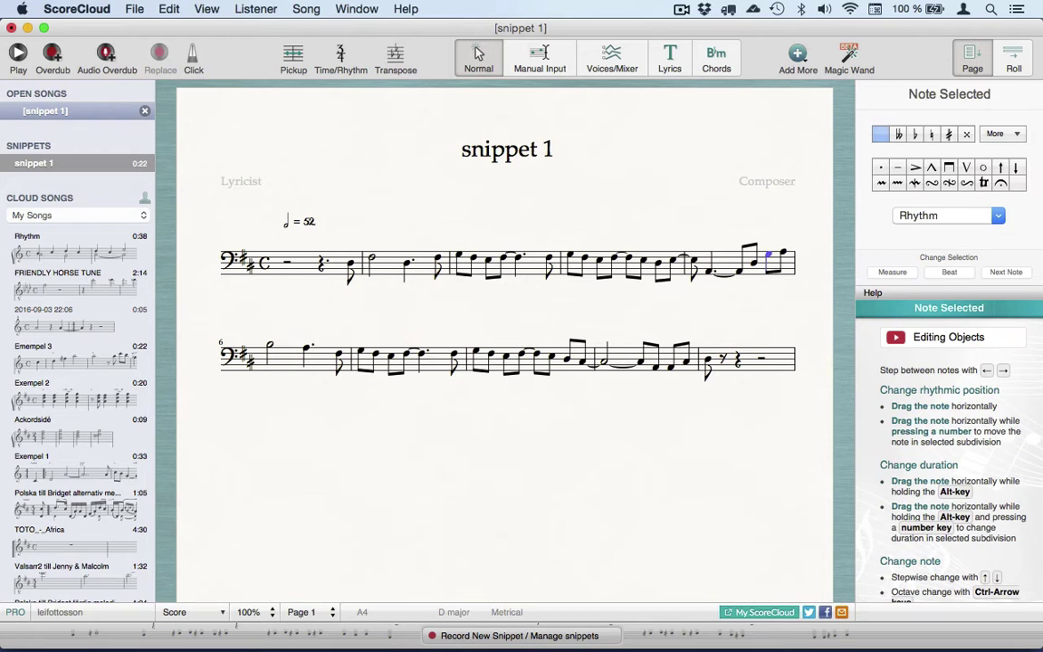
{"action": "left_click", "coordinate": [543, 472]}
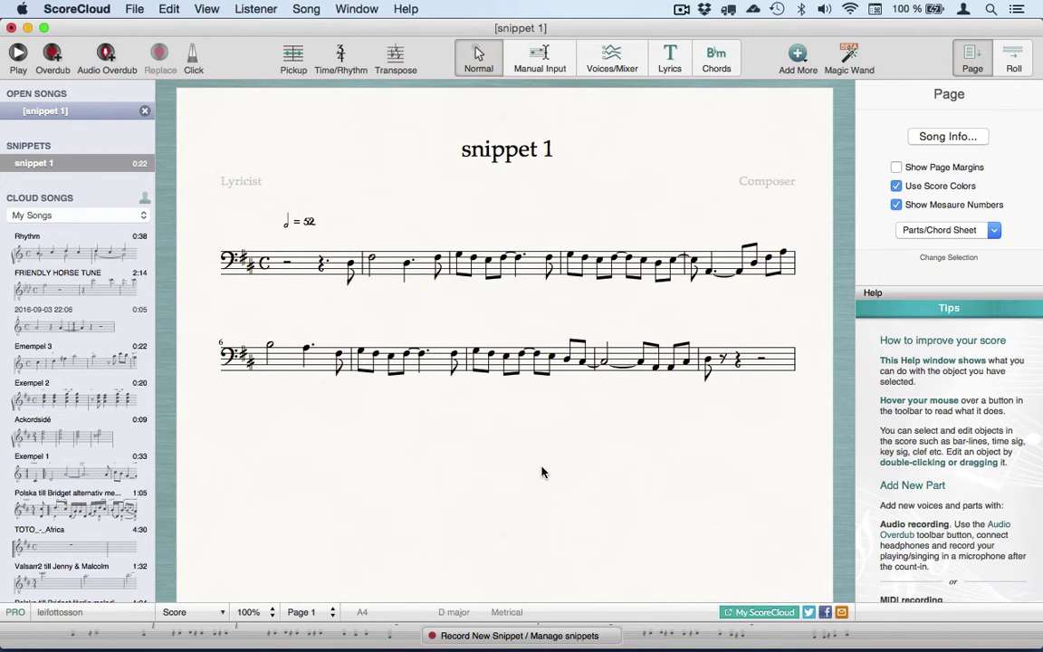
{"action": "left_click", "coordinate": [232, 260]}
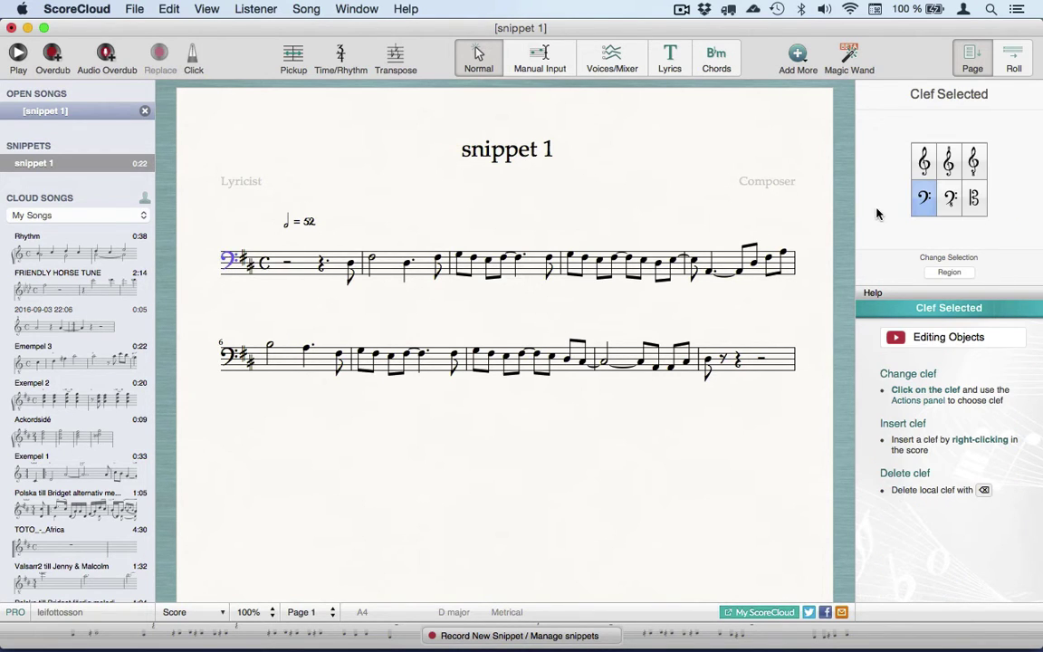
{"action": "left_click", "coordinate": [930, 161]}
{"action": "left_click", "coordinate": [203, 271]}
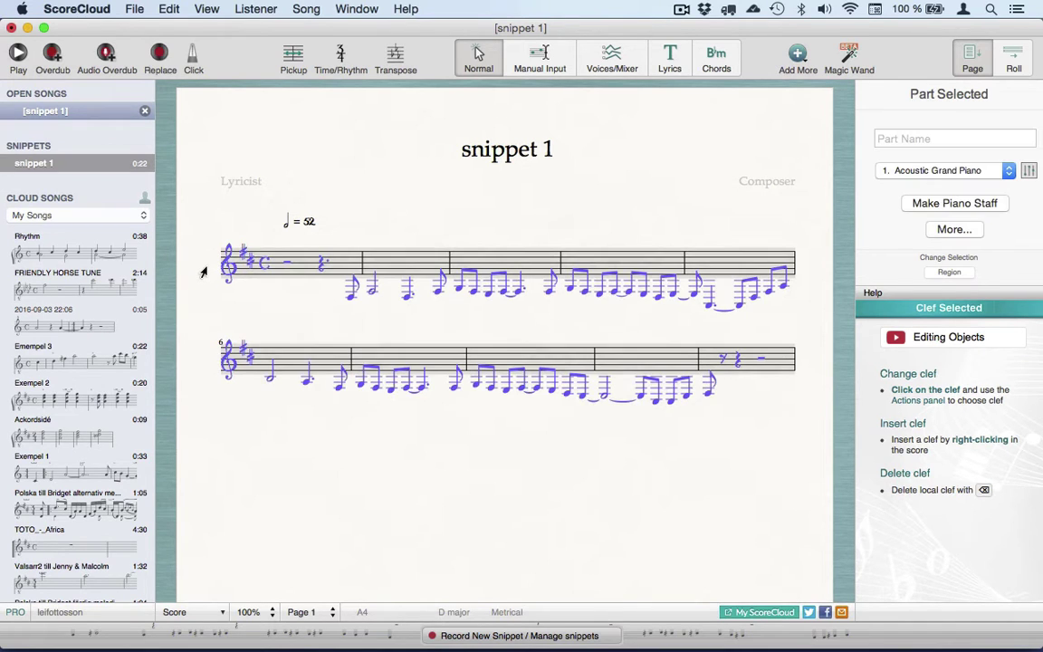
{"action": "left_click", "coordinate": [289, 306]}
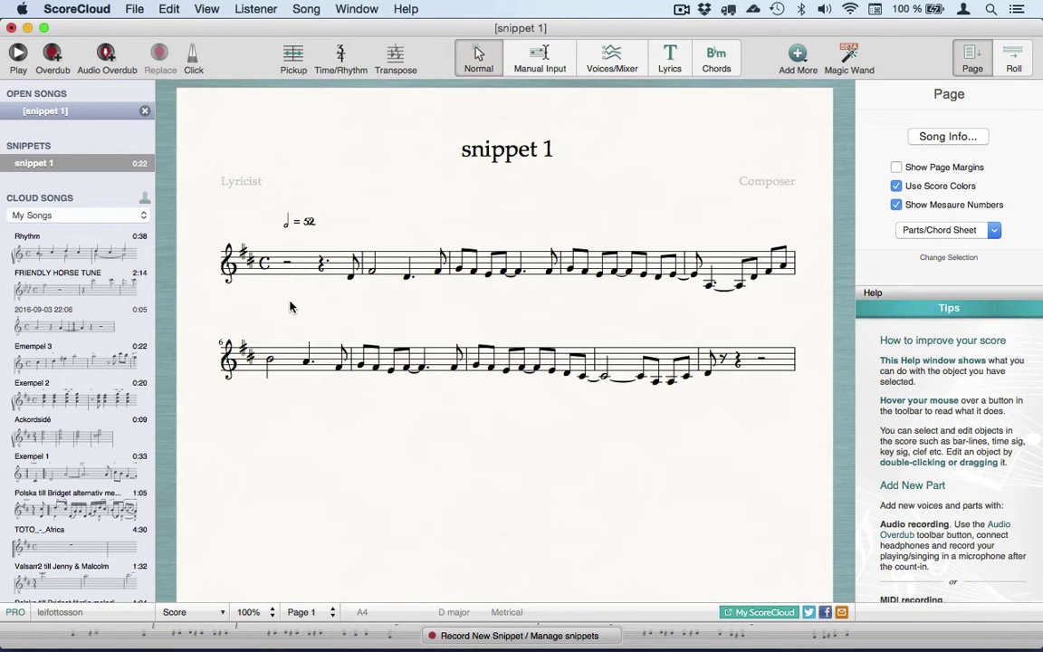
Set the pickup to hide initial rests so the melody starts on its pickup note
{"action": "left_click", "coordinate": [293, 58]}
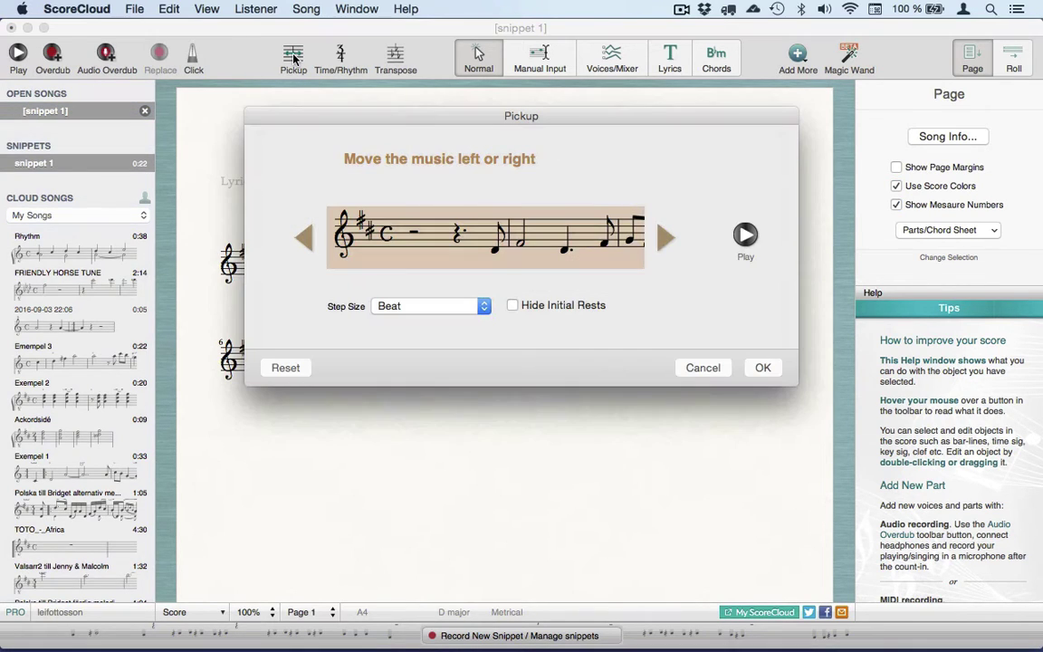
{"action": "left_click", "coordinate": [512, 305]}
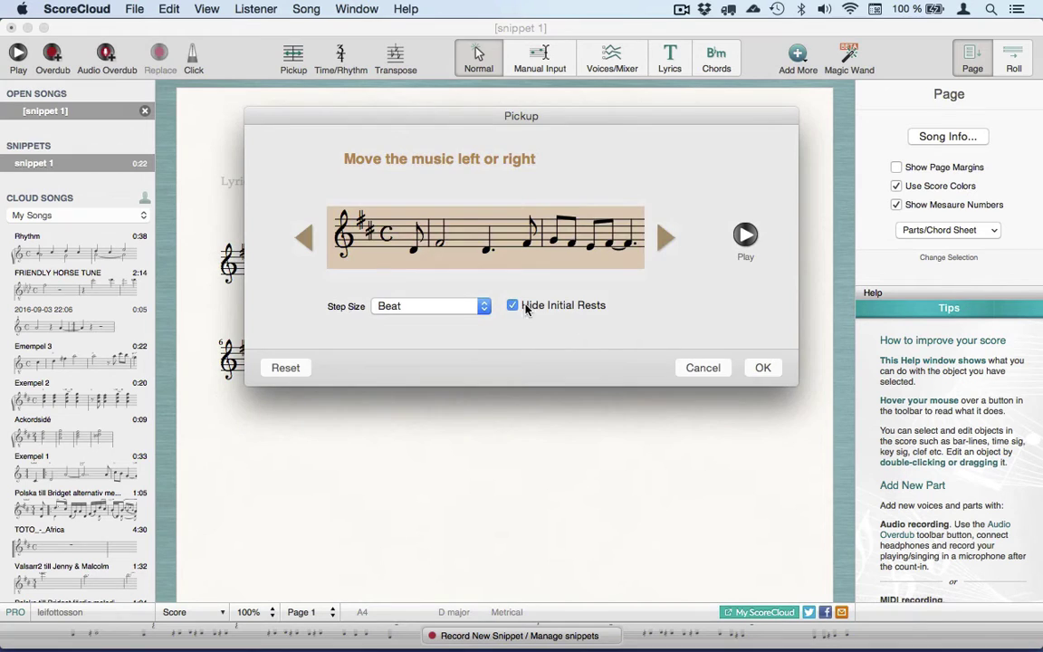
{"action": "left_click", "coordinate": [763, 367]}
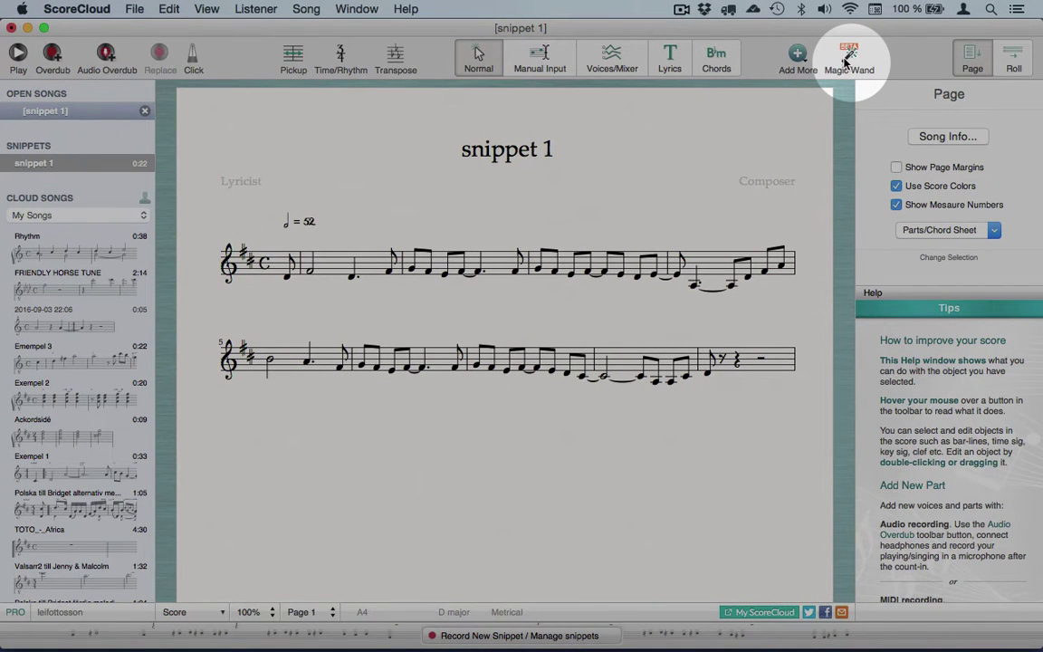
Run Magic Wand Auto Chords on snippet 1's melody
{"action": "left_click", "coordinate": [846, 61]}
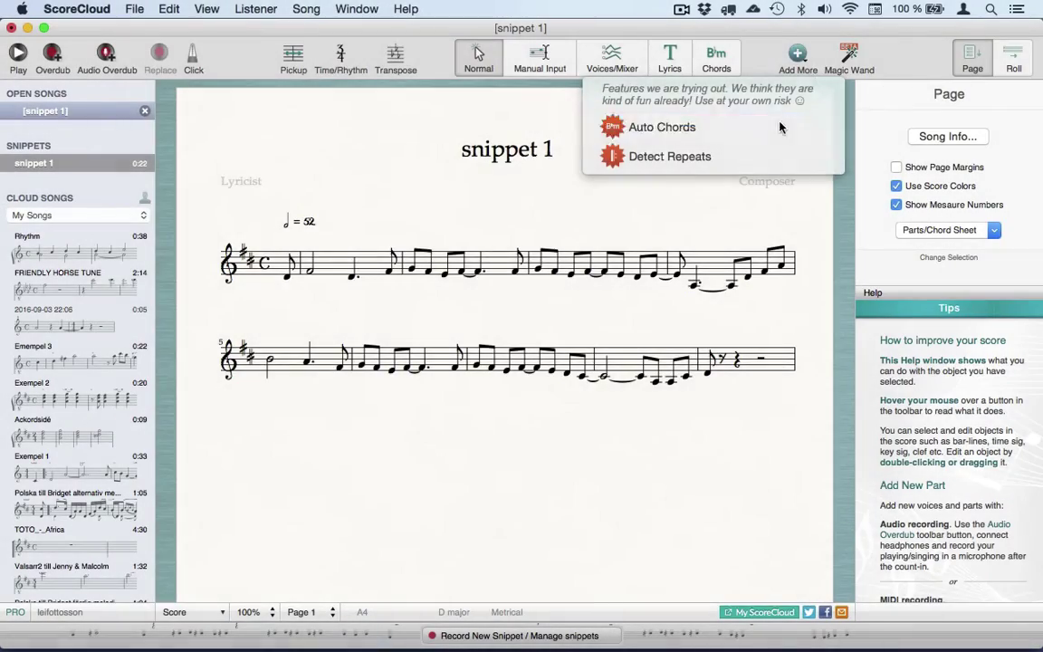
{"action": "left_click", "coordinate": [715, 128]}
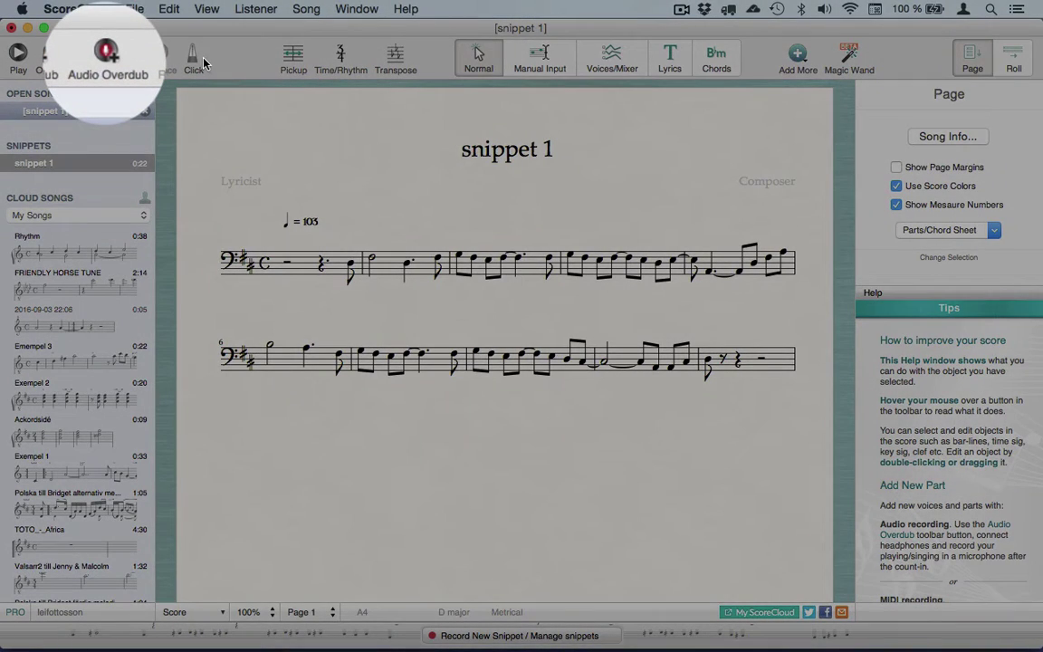
Overdub a new audio part over snippet 1, adding a third staff
{"action": "left_click", "coordinate": [107, 56]}
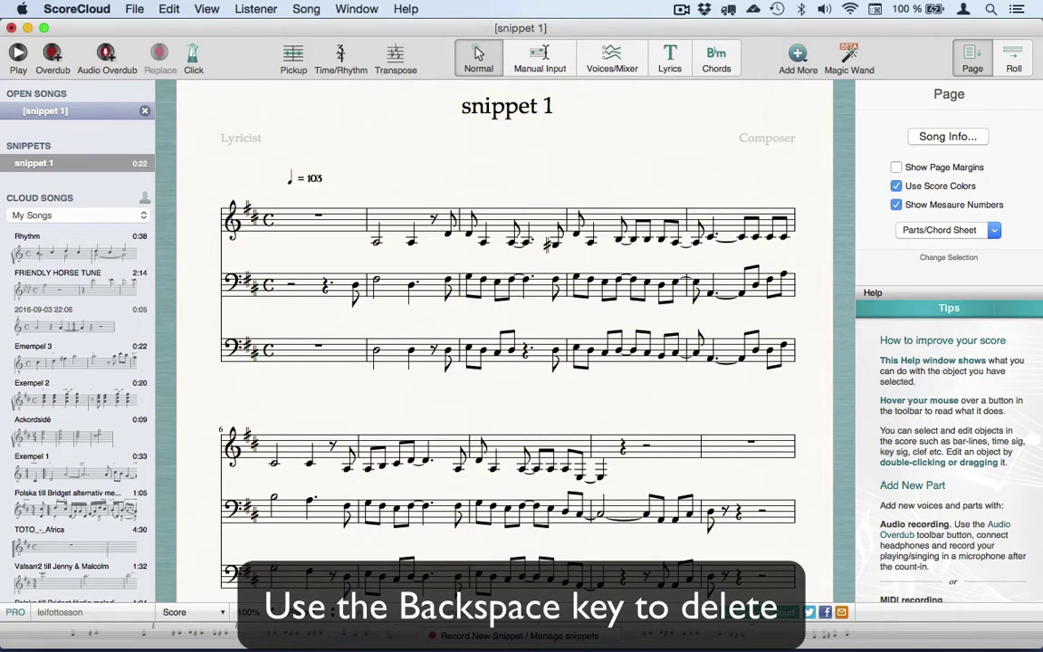
Play back the score, then replay it starting from the sharp note in the top staff
{"action": "key", "text": "space"}
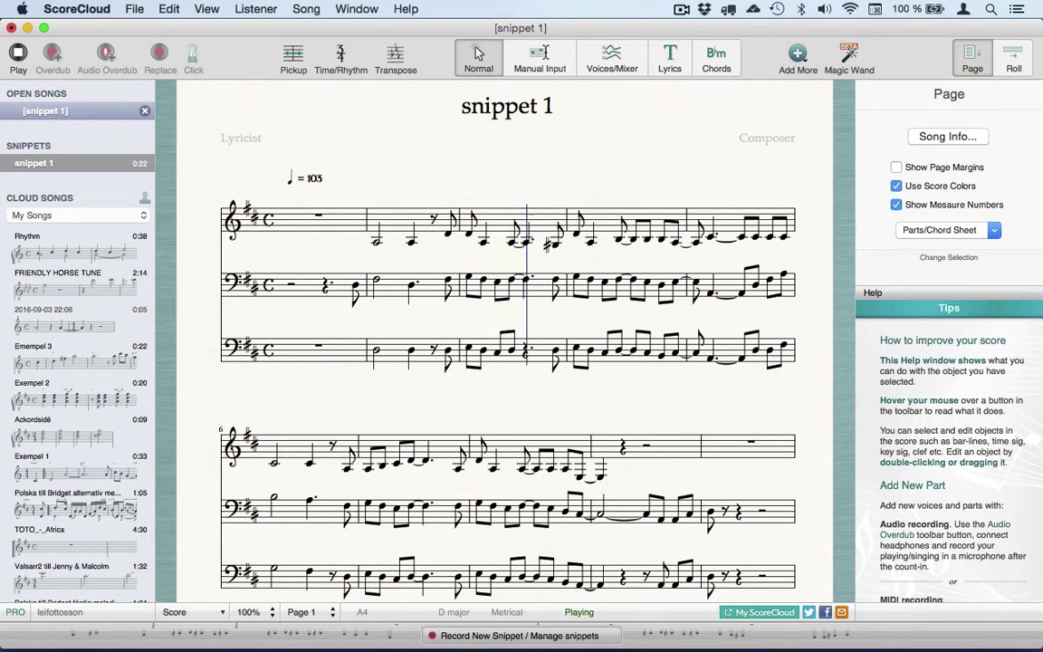
{"action": "key", "text": "space"}
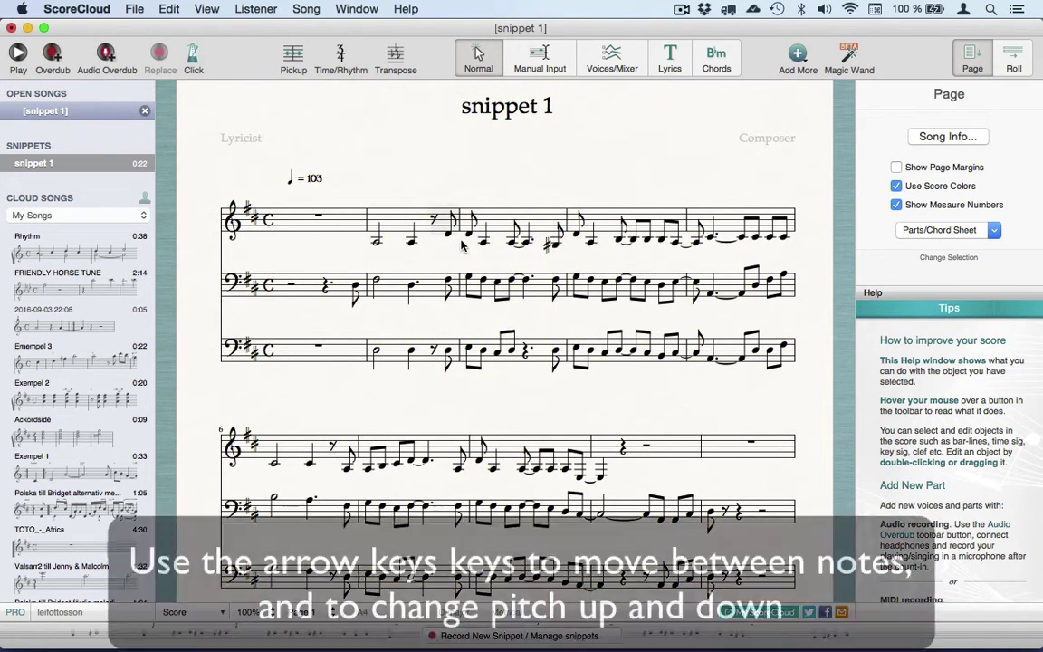
{"action": "left_click", "coordinate": [554, 241]}
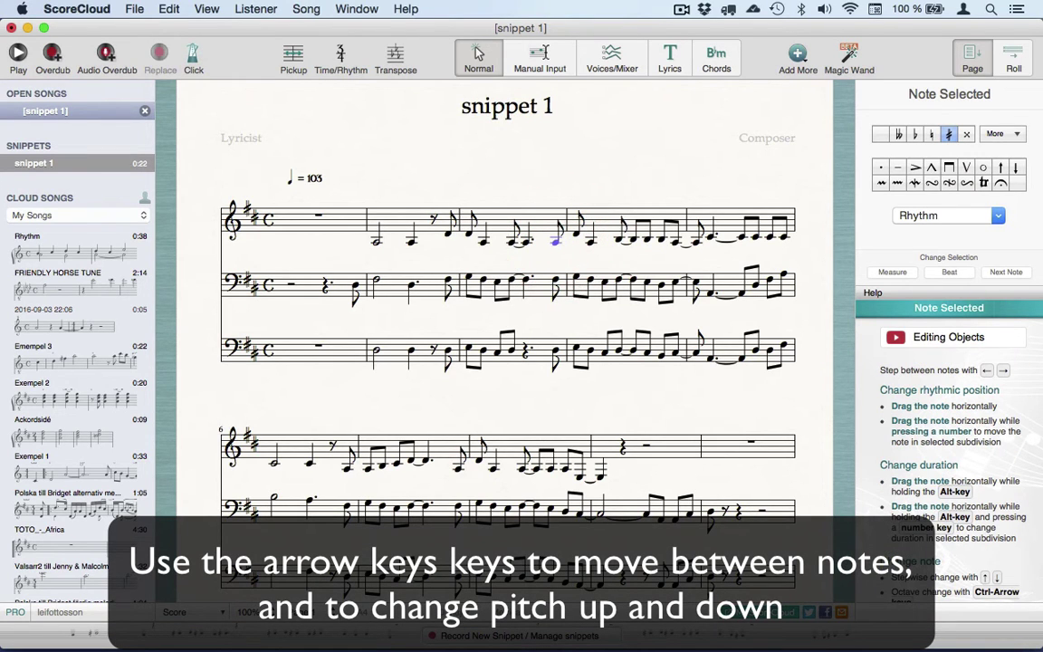
{"action": "key", "text": "space"}
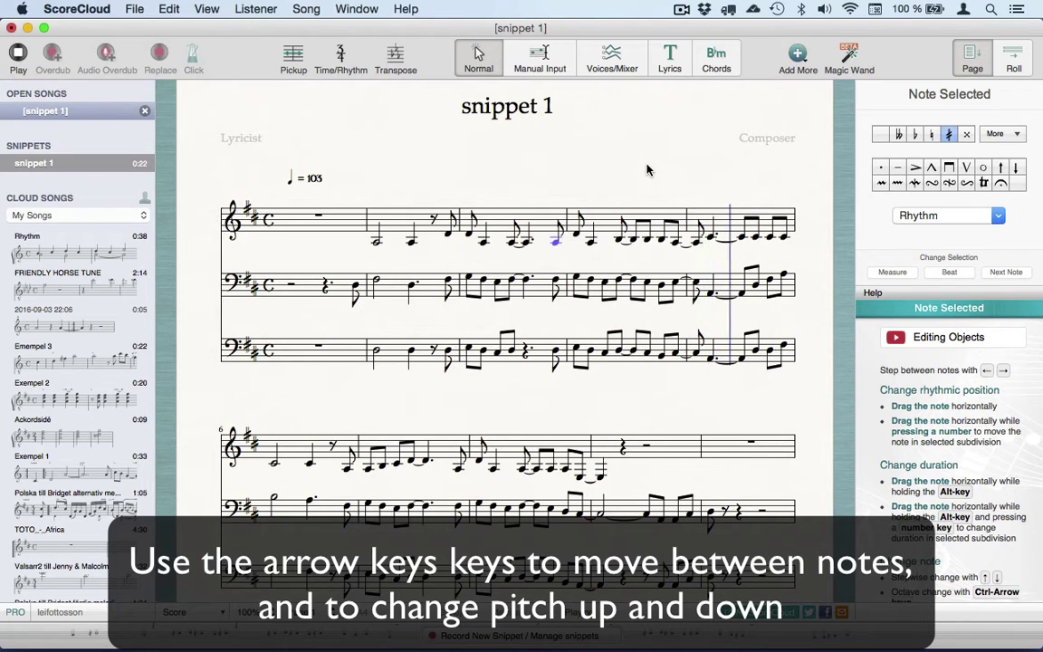
{"action": "key", "text": "space"}
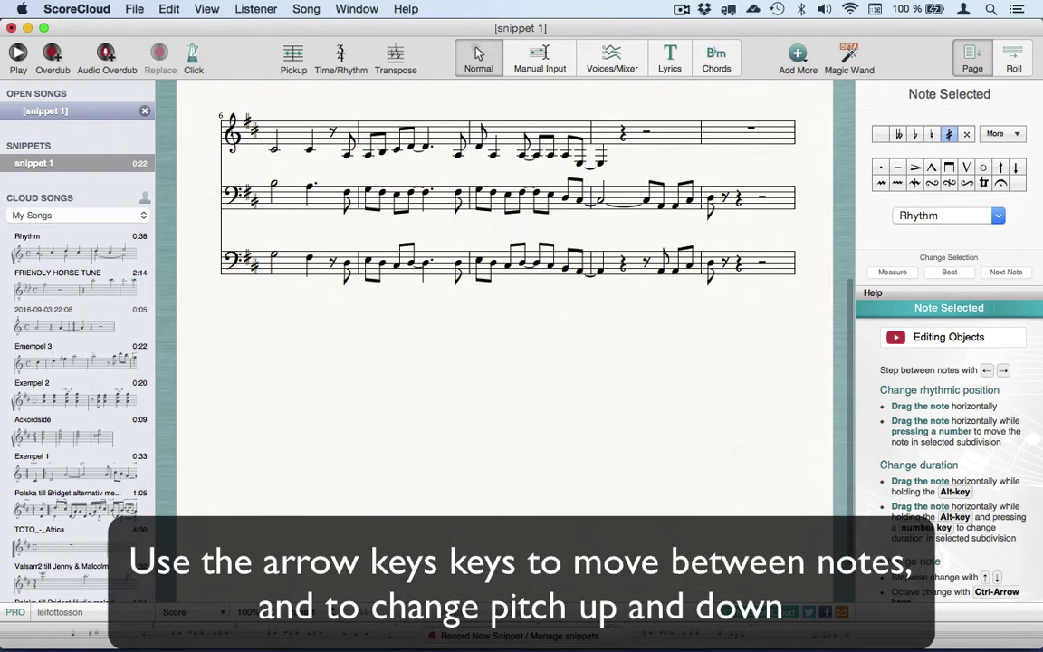
Select the first note of measure 6 in the top staff and expand the selection to its beat
{"action": "scroll", "coordinate": [604, 148], "scroll_direction": "up", "scroll_amount": 5}
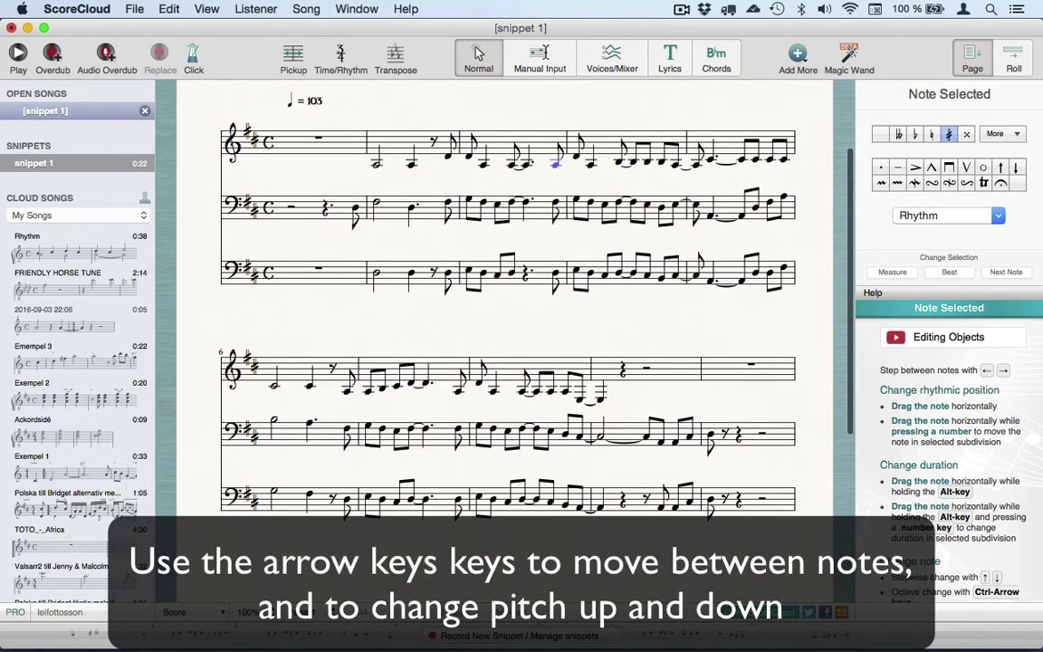
{"action": "left_click", "coordinate": [755, 159]}
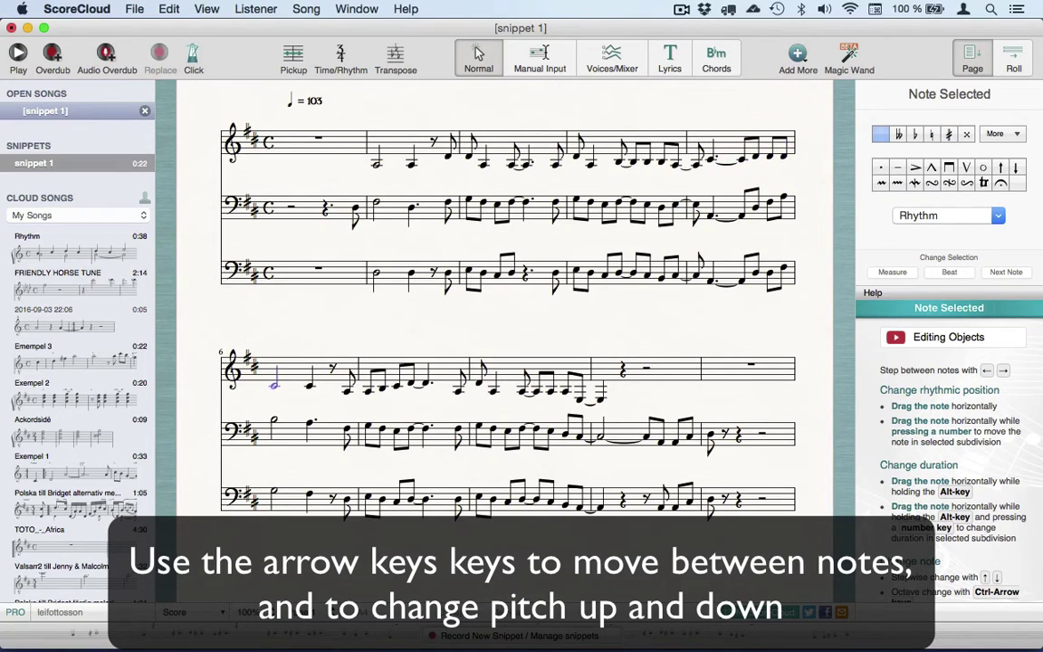
{"action": "key", "text": "Escape"}
{"action": "scroll", "coordinate": [507, 335], "scroll_direction": "up", "scroll_amount": 3}
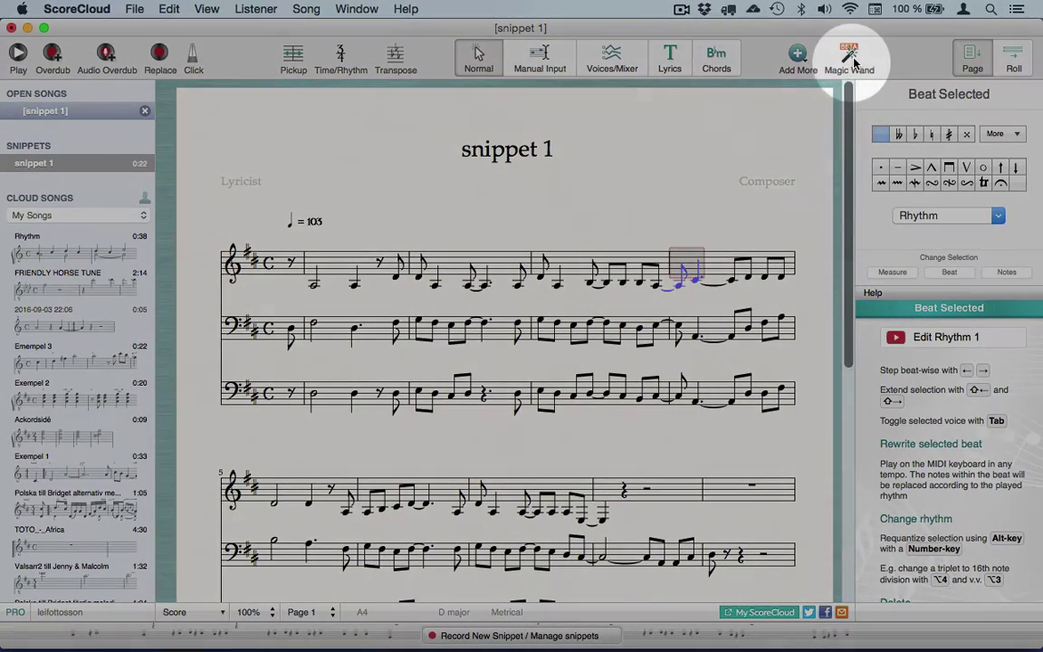
Auto-detect chord symbols (D, G, Asus4, A) for snippet 1 and play back the result
{"action": "left_click", "coordinate": [849, 56]}
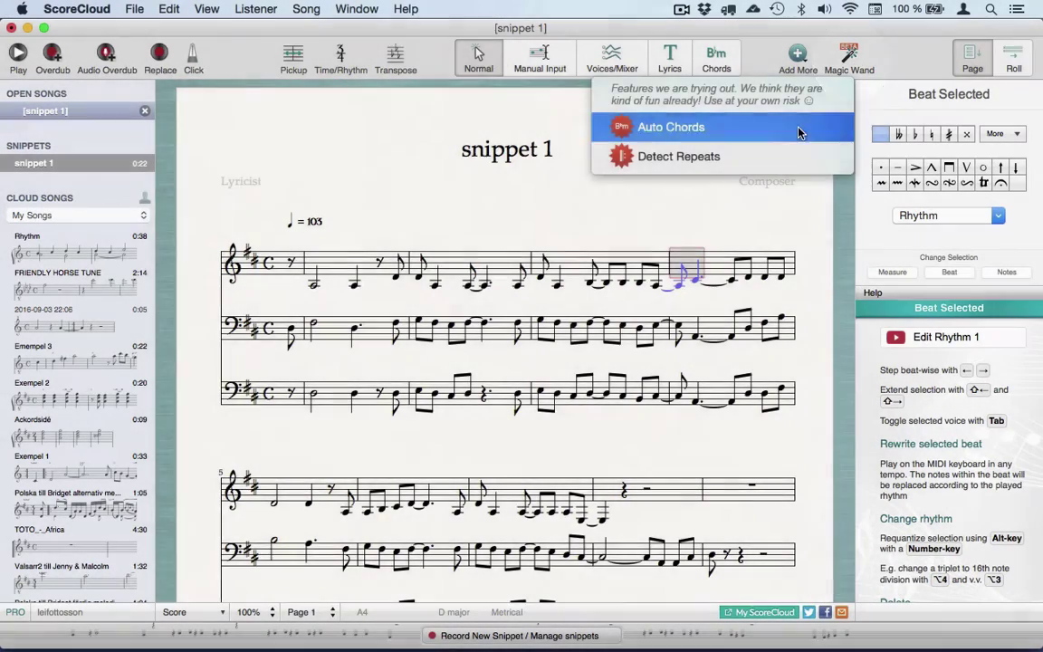
{"action": "left_click", "coordinate": [799, 133]}
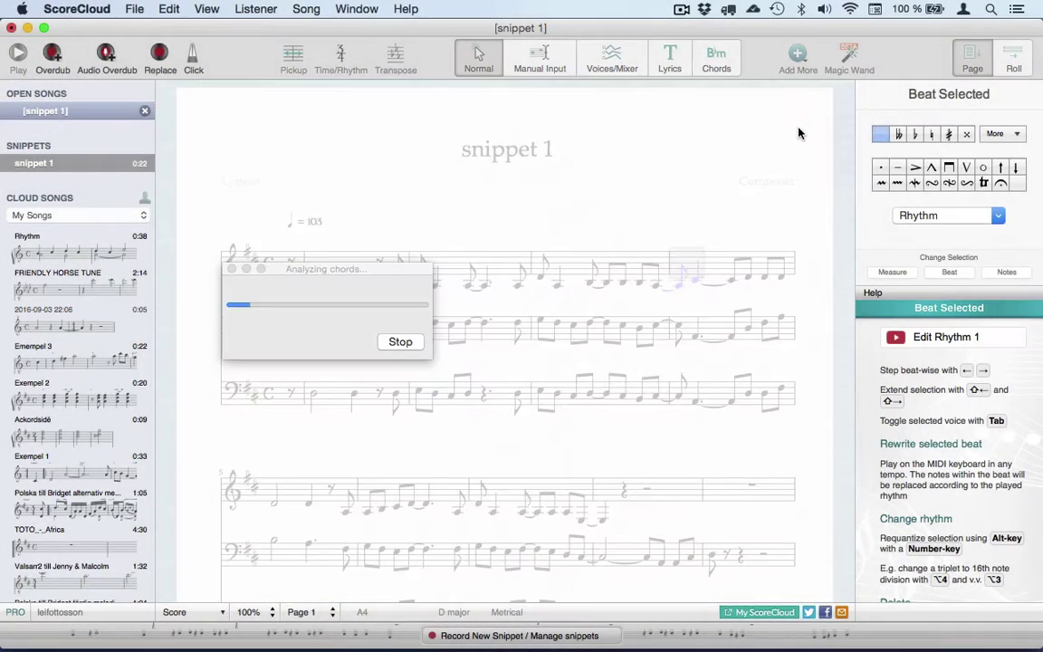
{"action": "key", "text": "space"}
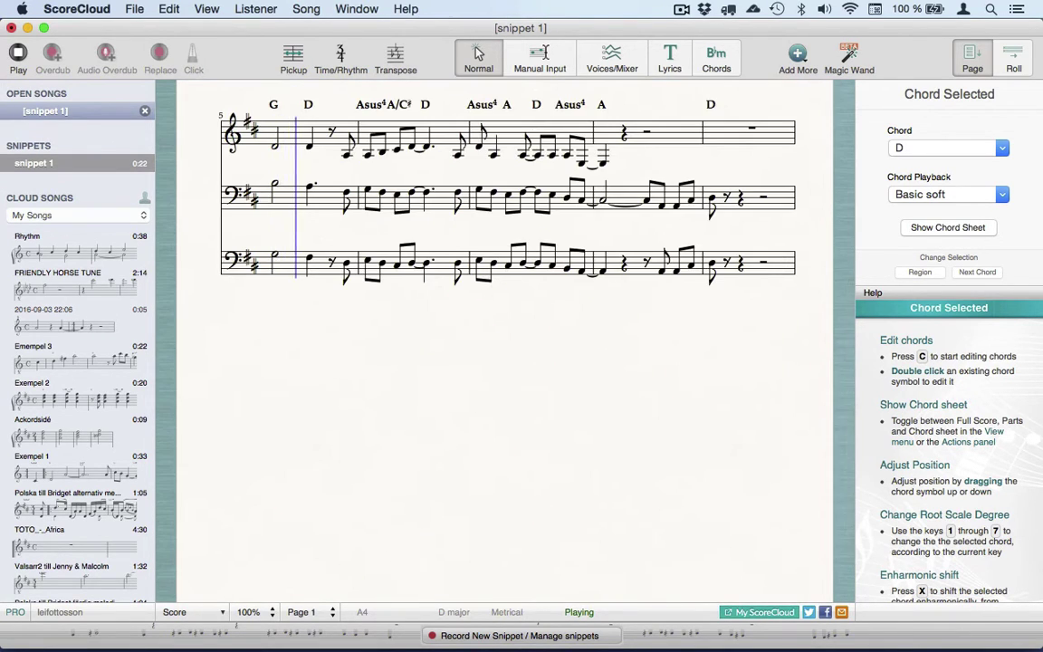
{"action": "key", "text": "space"}
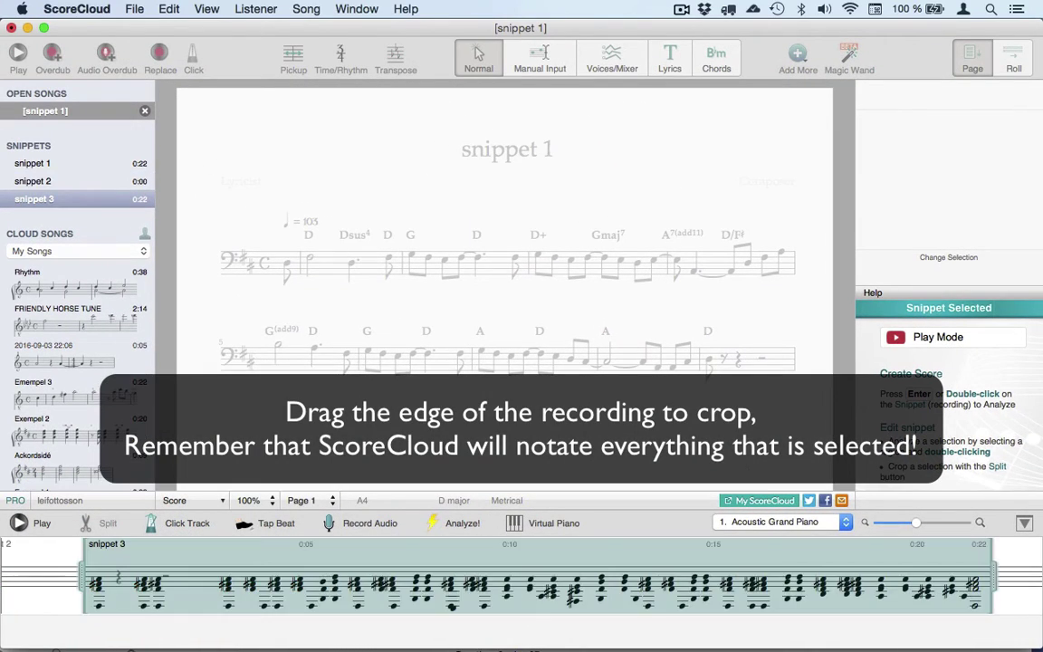
Crop the start of snippet 3's recording and analyze the rest into a piano score
{"action": "left_click_drag", "start_coordinate": [81, 565], "coordinate": [221, 567]}
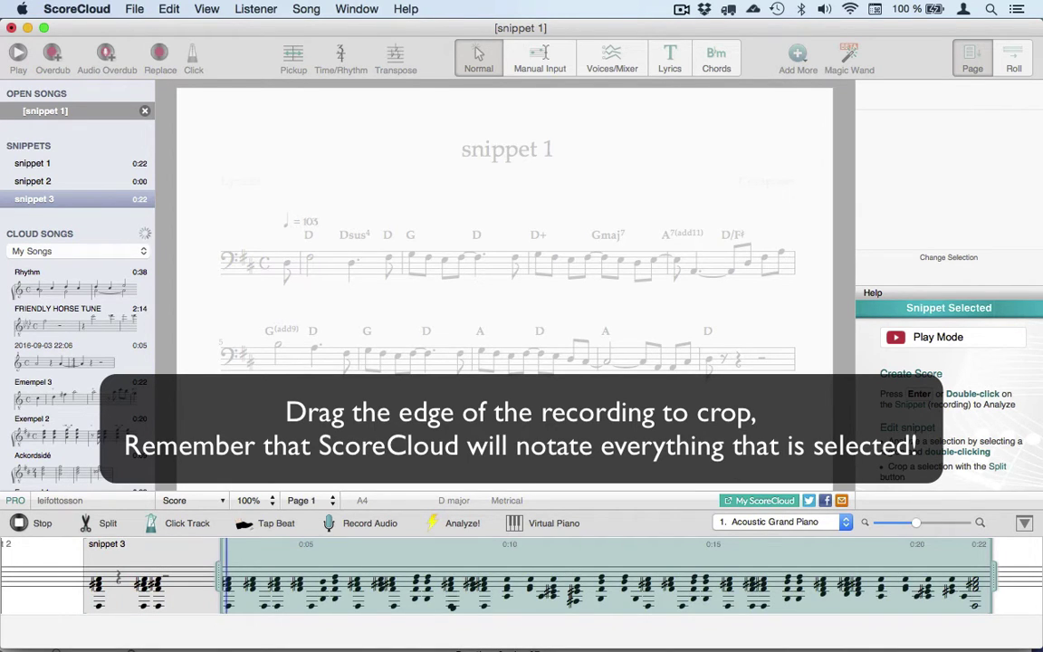
{"action": "double_click", "coordinate": [292, 556]}
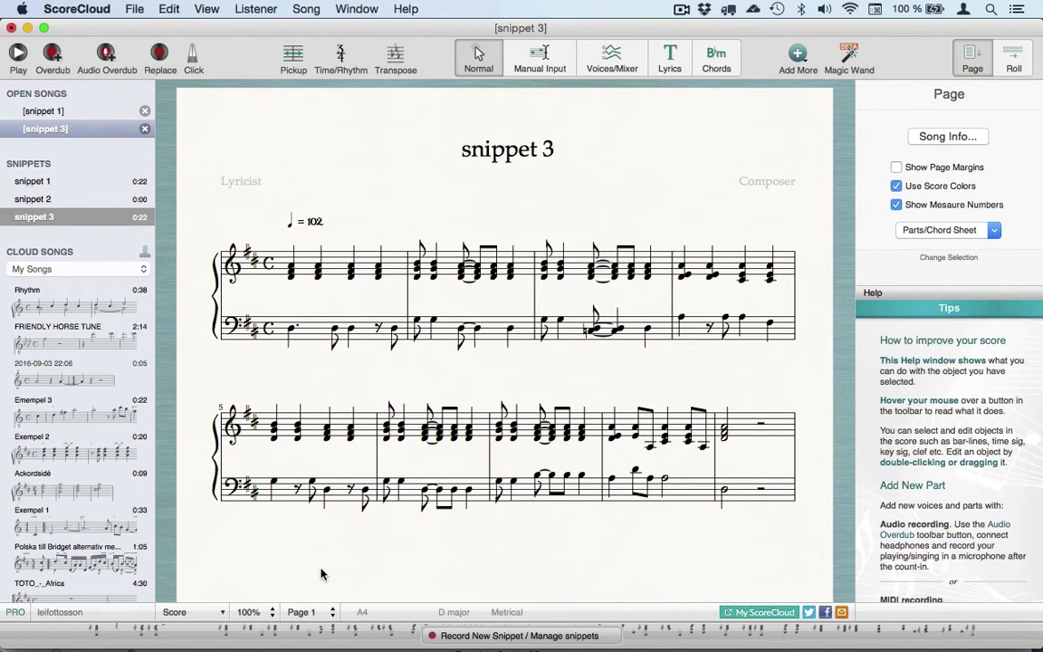
Auto-detect chords for snippet 3 and switch the view to Chord Sheet
{"action": "left_click", "coordinate": [590, 329]}
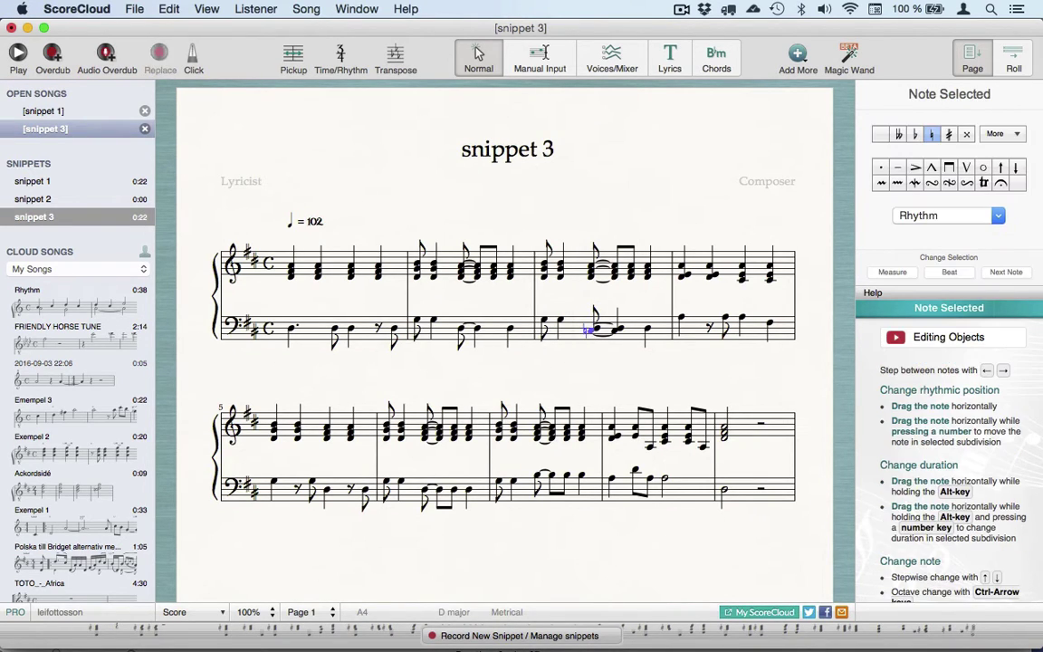
{"action": "key", "text": "Escape"}
{"action": "left_click", "coordinate": [852, 56]}
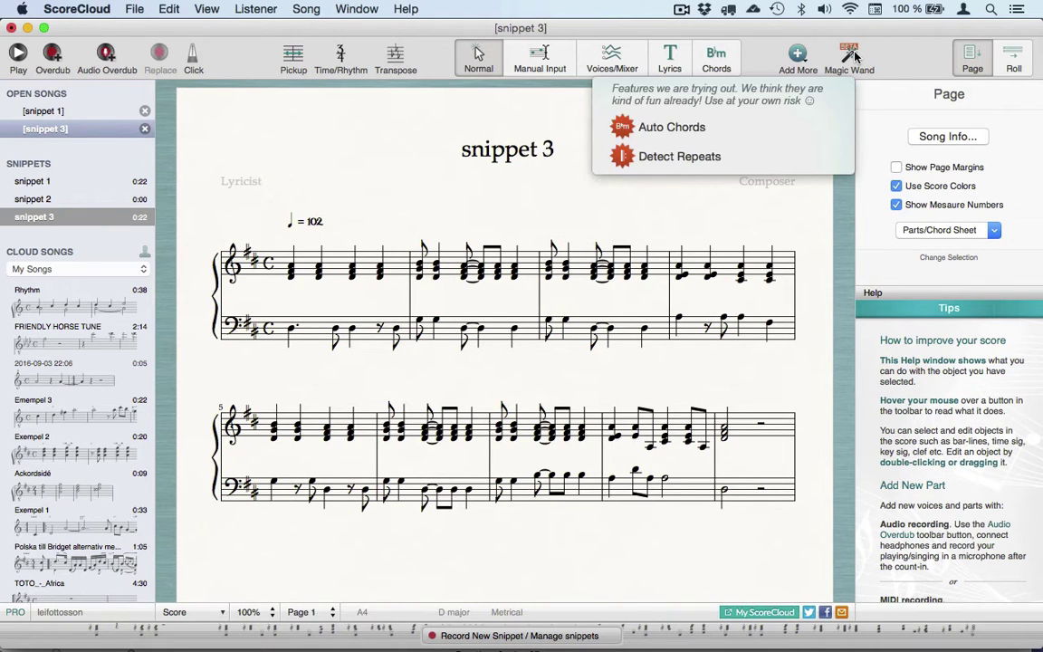
{"action": "left_click", "coordinate": [800, 127]}
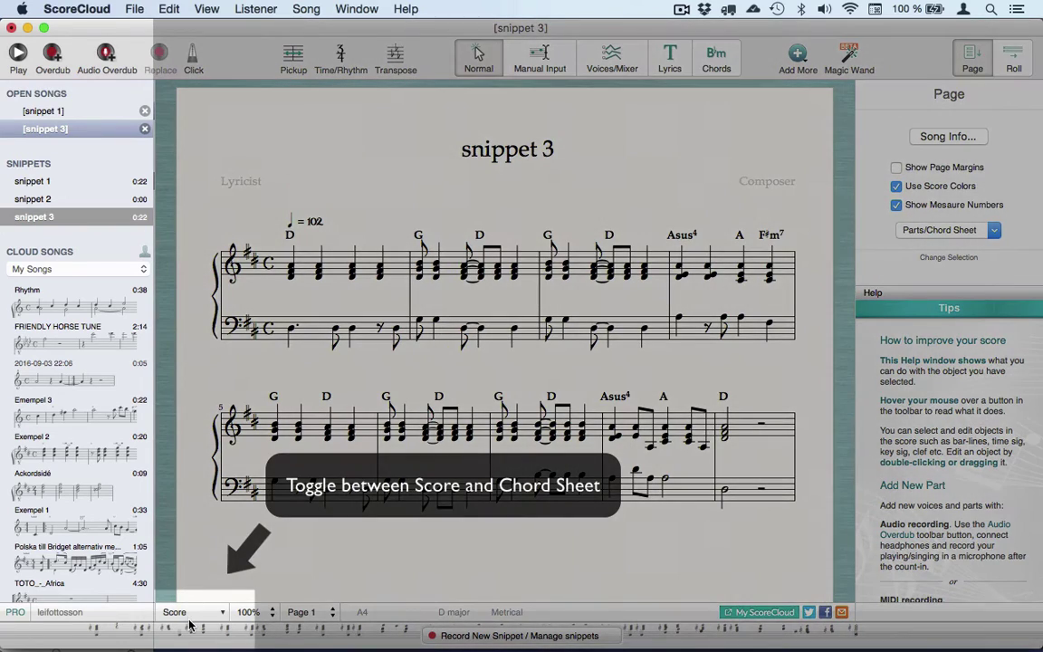
{"action": "left_click", "coordinate": [181, 612]}
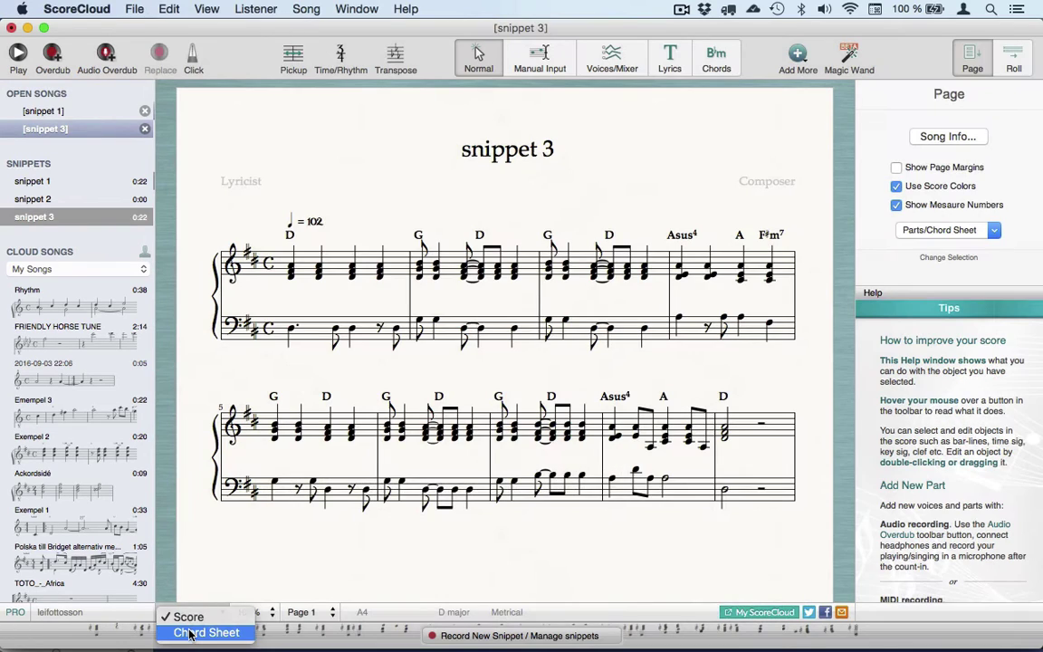
{"action": "left_click", "coordinate": [204, 632]}
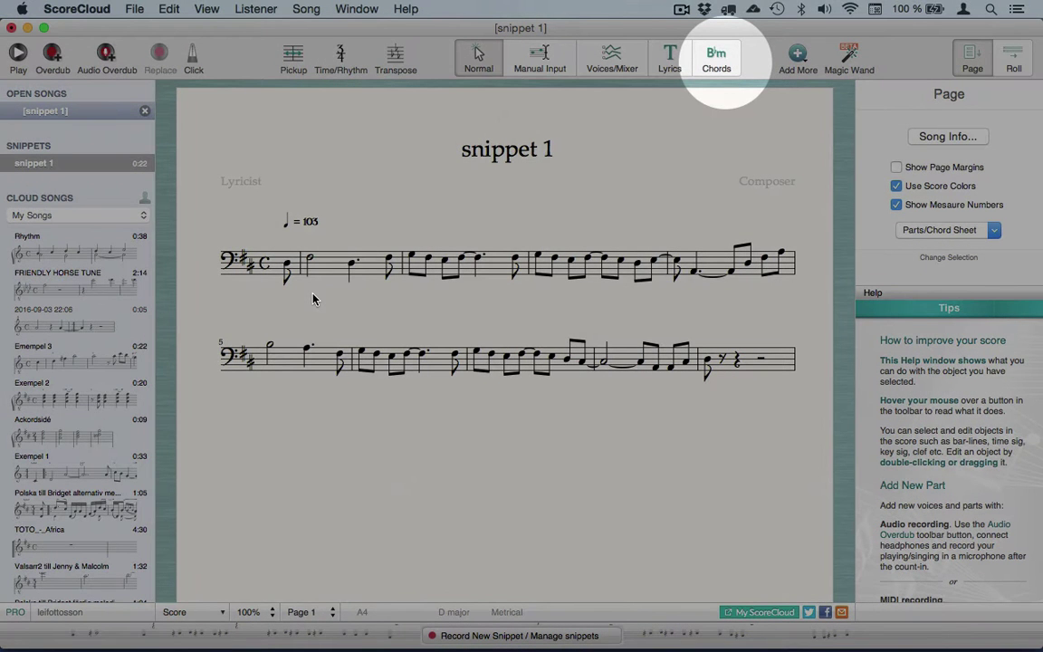
Enter chord symbols above snippet 1's bass line, beginning with Dsus4 on the first beat
{"action": "left_click", "coordinate": [714, 61]}
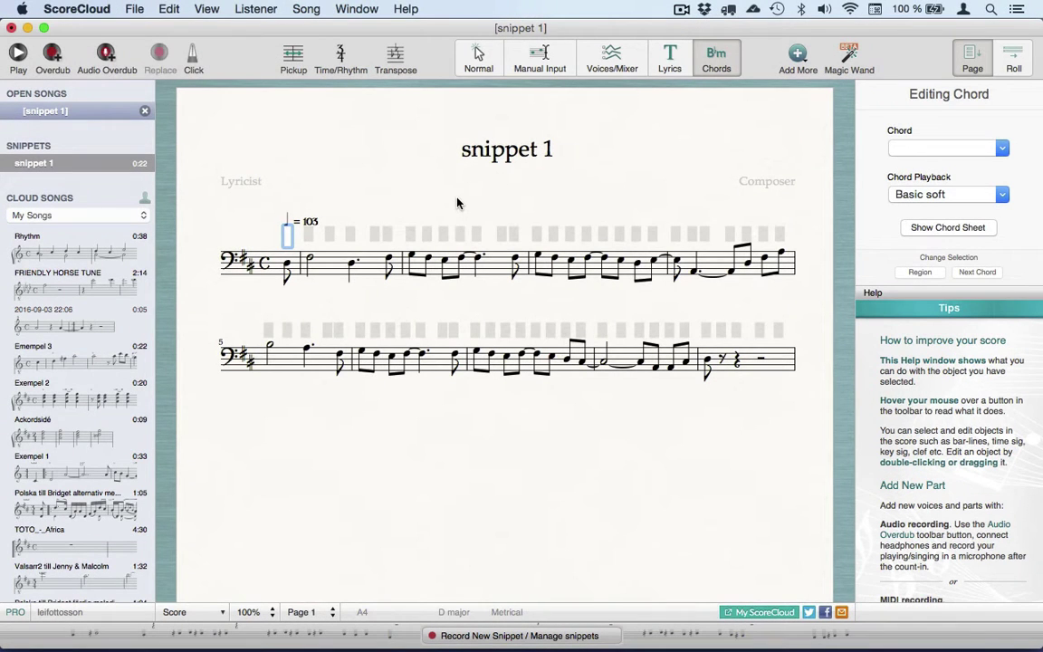
{"action": "left_click", "coordinate": [308, 236]}
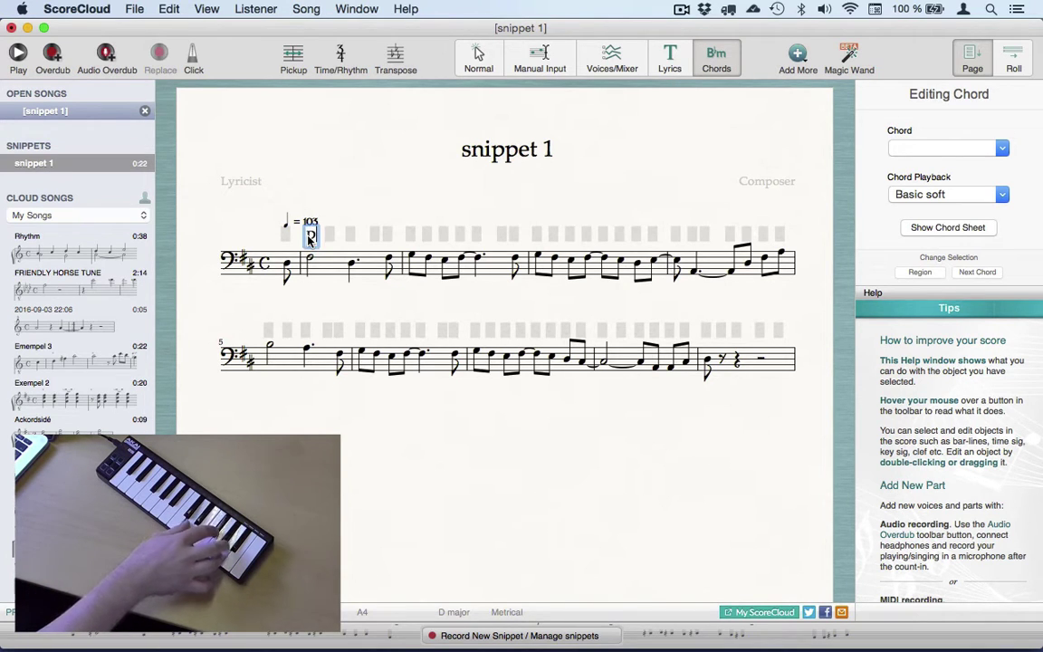
{"action": "key", "text": "Tab"}
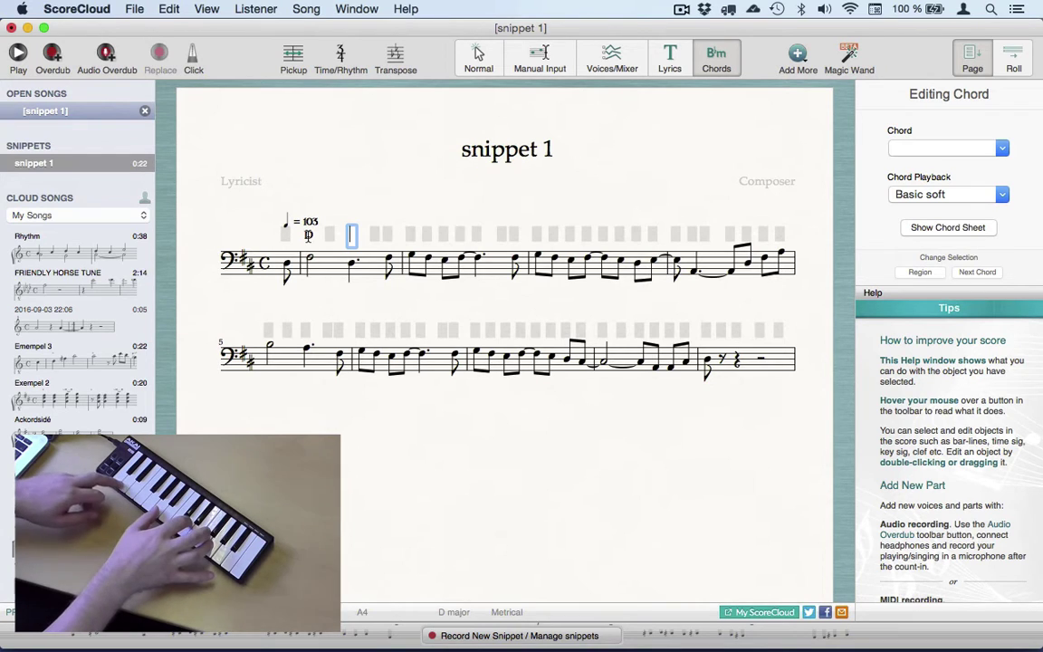
{"action": "key", "text": "Tab"}
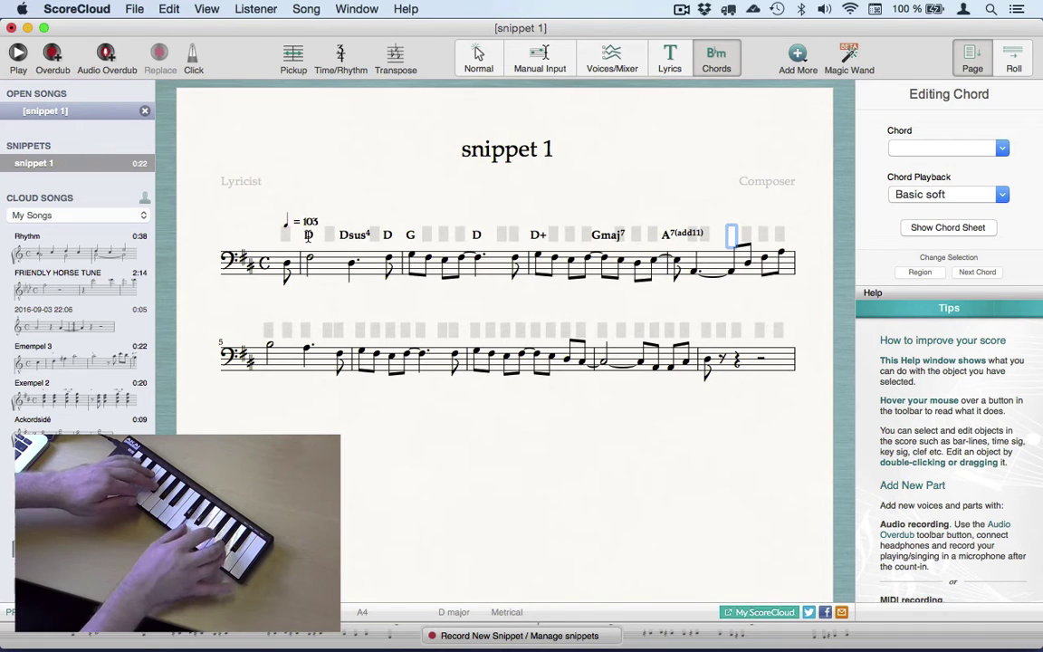
Leave chord entry and create a new song in the key of D major
{"action": "key", "text": "Escape"}
{"action": "left_click", "coordinate": [138, 8]}
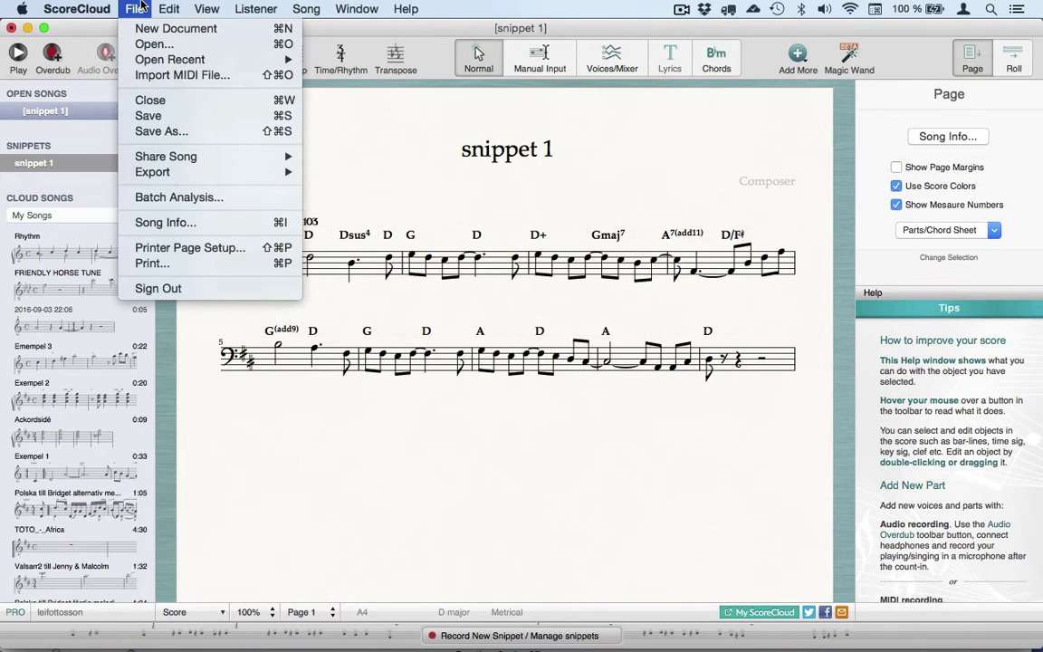
{"action": "left_click", "coordinate": [136, 28]}
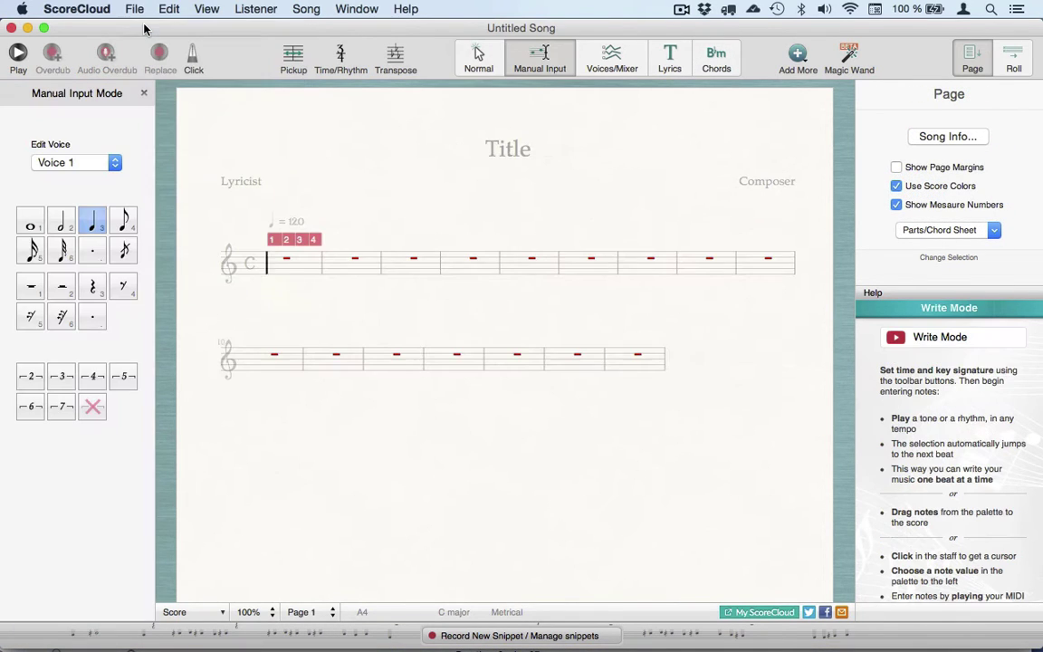
{"action": "left_click", "coordinate": [396, 59]}
{"action": "left_click", "coordinate": [367, 182]}
{"action": "left_click", "coordinate": [343, 152]}
{"action": "left_click", "coordinate": [724, 412]}
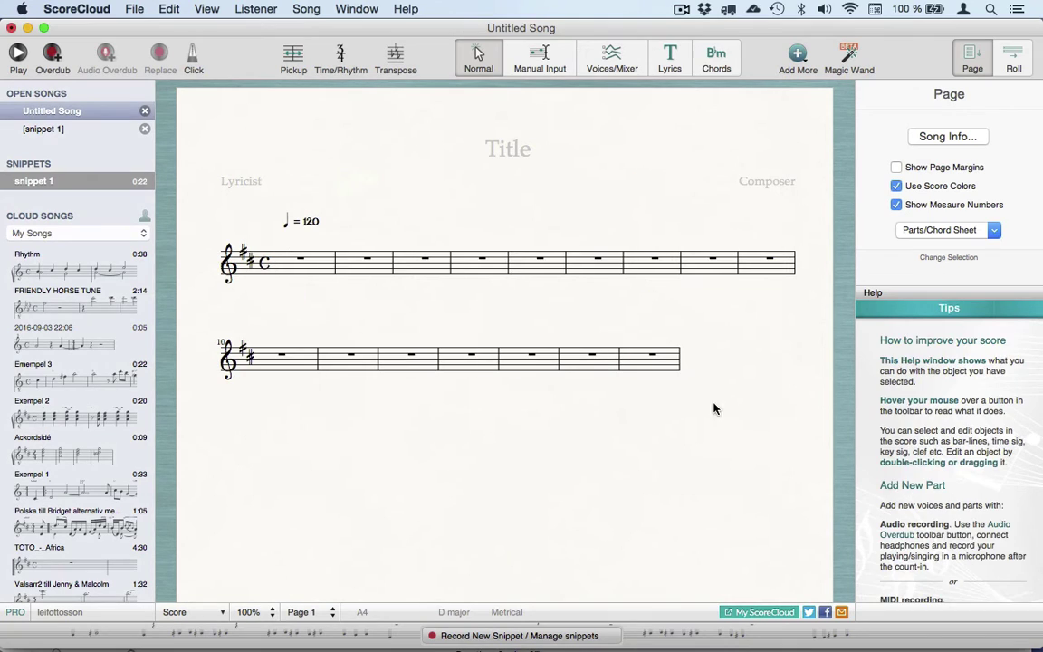
From the first beat, enter the chords Dsus4, D and G
{"action": "left_click", "coordinate": [286, 271]}
{"action": "left_click", "coordinate": [716, 59]}
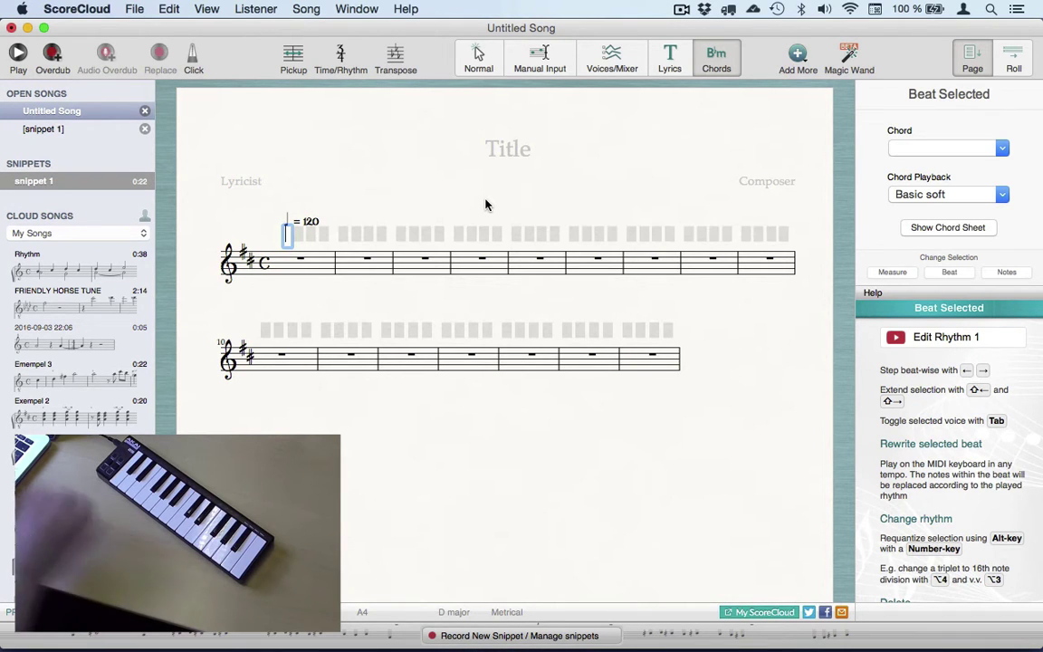
{"action": "type", "text": "Dsus4"}
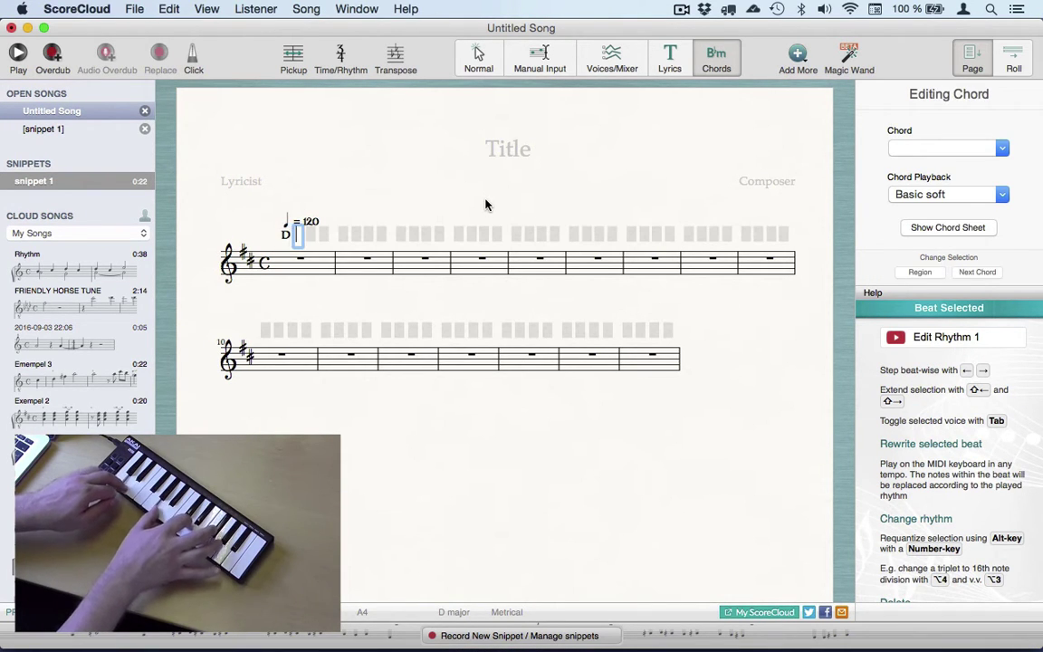
{"action": "key", "text": "Tab"}
{"action": "type", "text": "D"}
{"action": "key", "text": "Tab"}
{"action": "type", "text": "G"}
{"action": "key", "text": "Tab"}
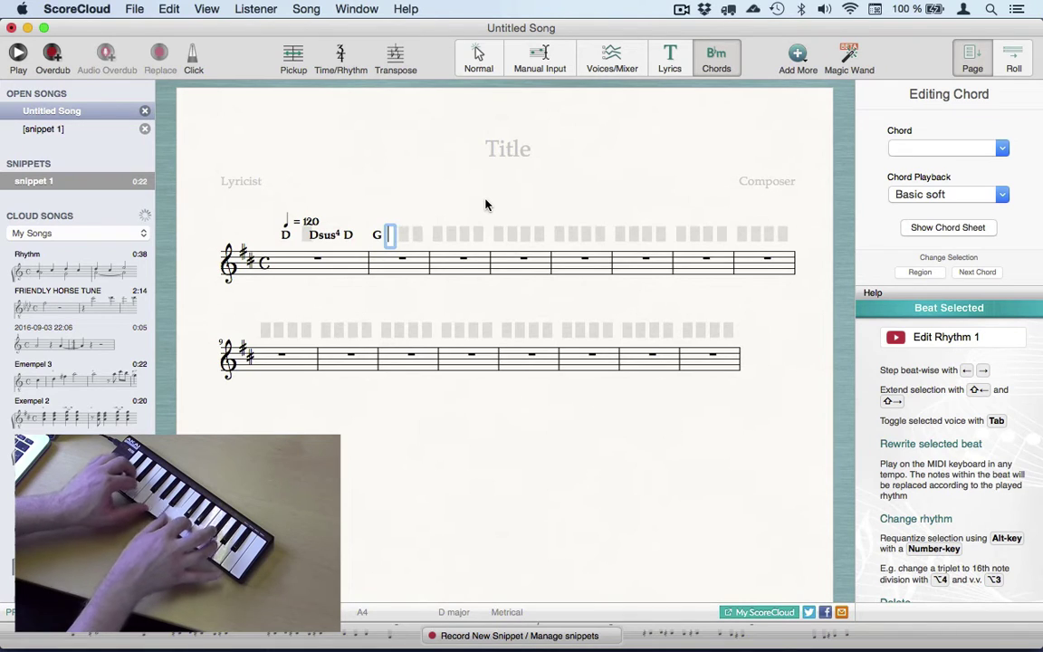
After one empty beat, enter D and D+, then start typing the Gmaj7 chord
{"action": "key", "text": "Tab"}
{"action": "type", "text": "D"}
{"action": "key", "text": "Tab"}
{"action": "key", "text": "Tab"}
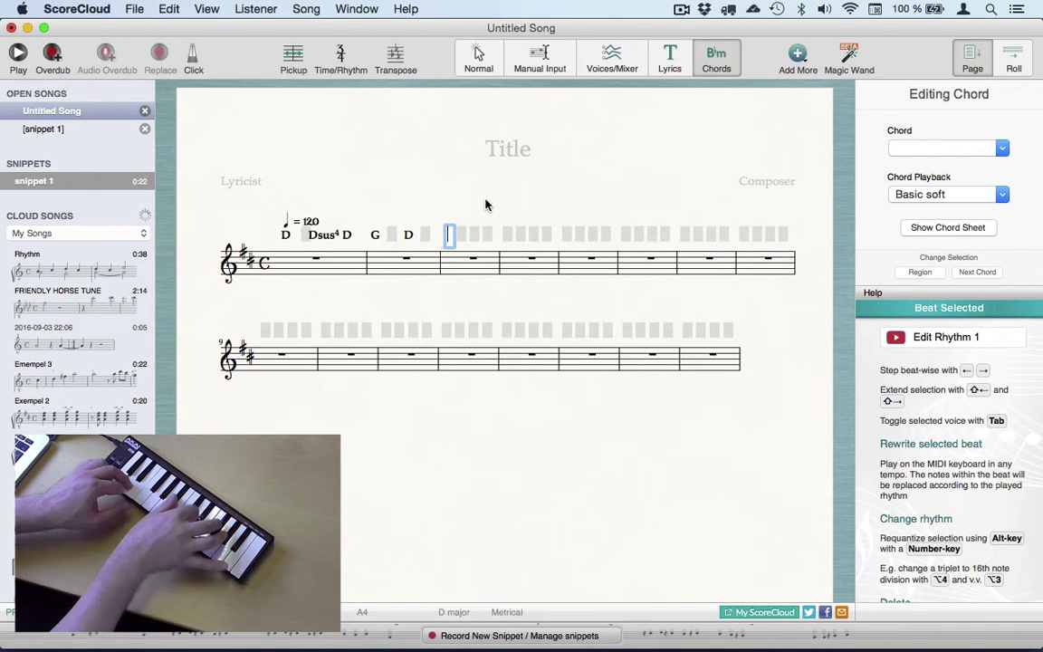
{"action": "type", "text": "D+"}
{"action": "key", "text": "Tab"}
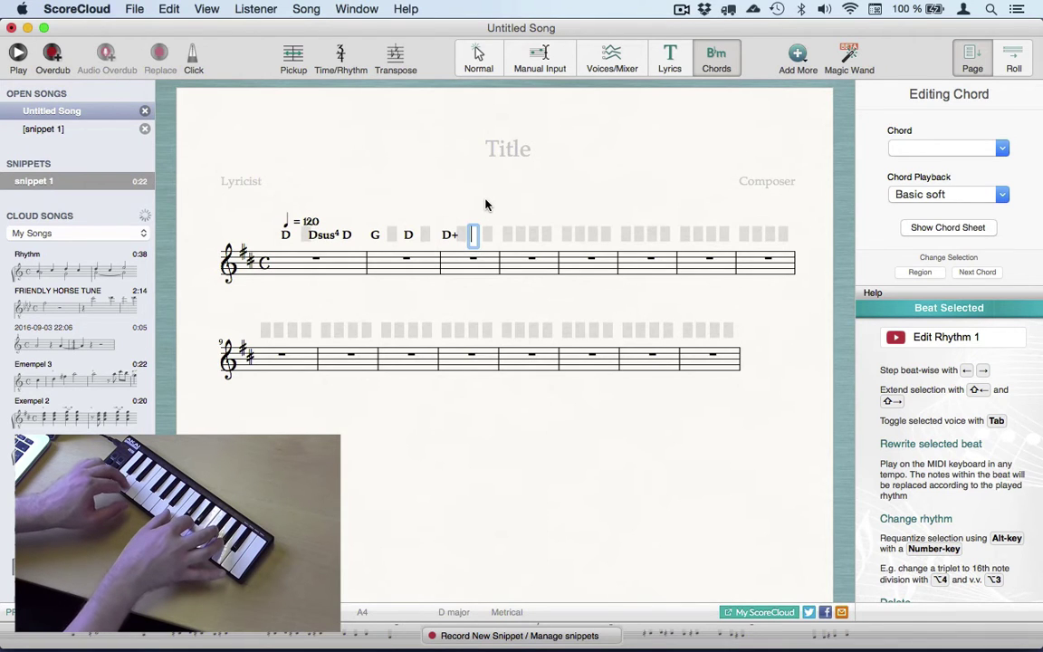
{"action": "type", "text": "Gmaj7"}
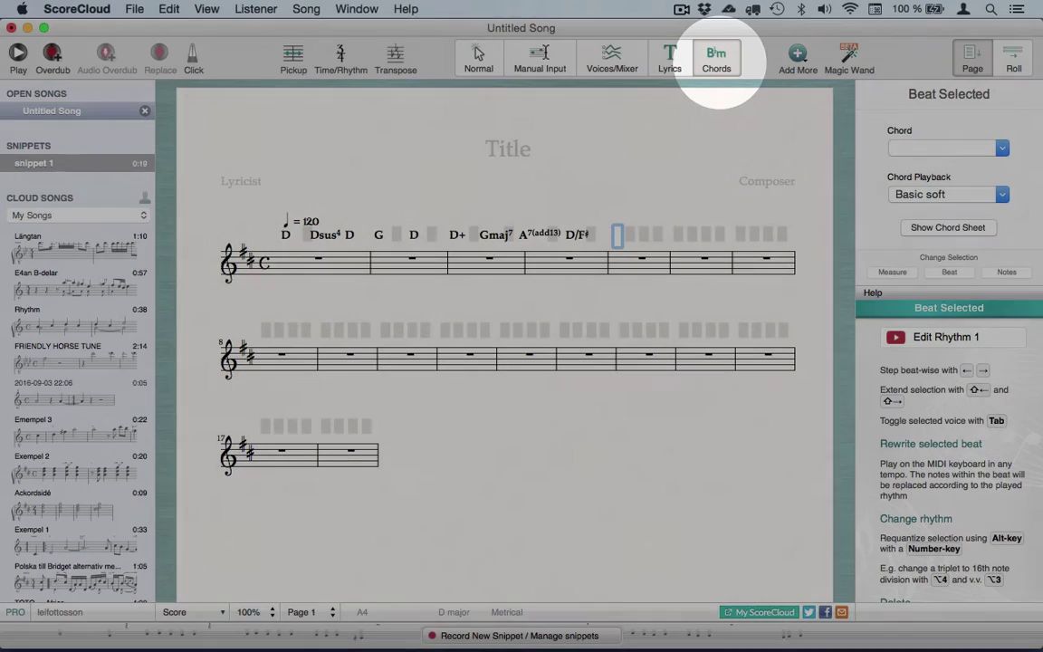
Add G and D chords after D/F♯ and finish chord entry
{"action": "type", "text": "G"}
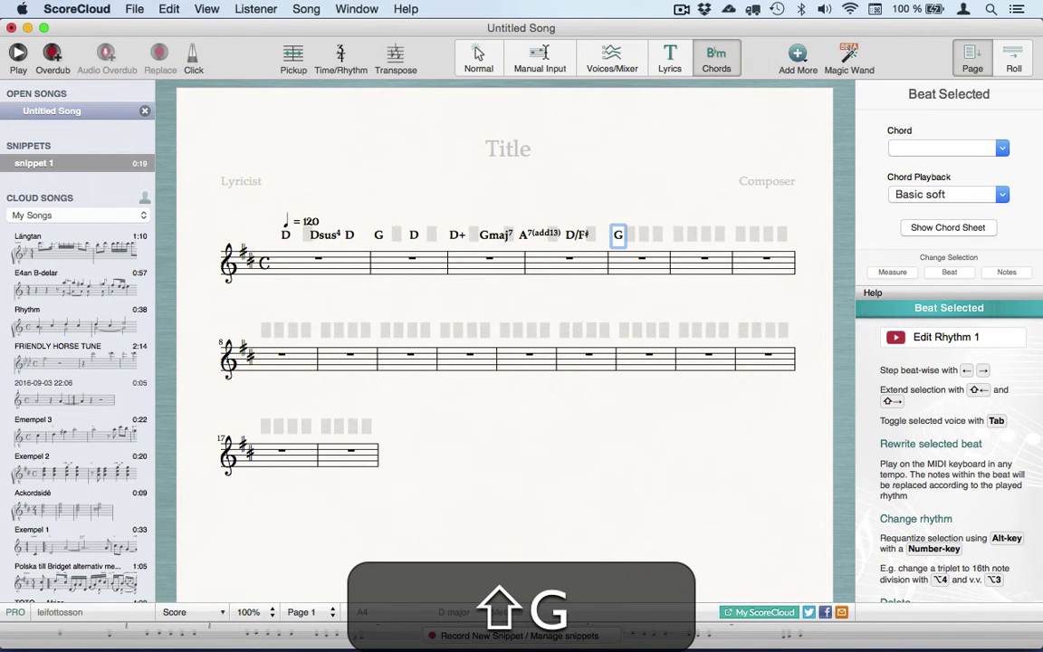
{"action": "key", "text": "Tab"}
{"action": "type", "text": "D"}
{"action": "key", "text": "Tab"}
{"action": "key", "text": "Tab"}
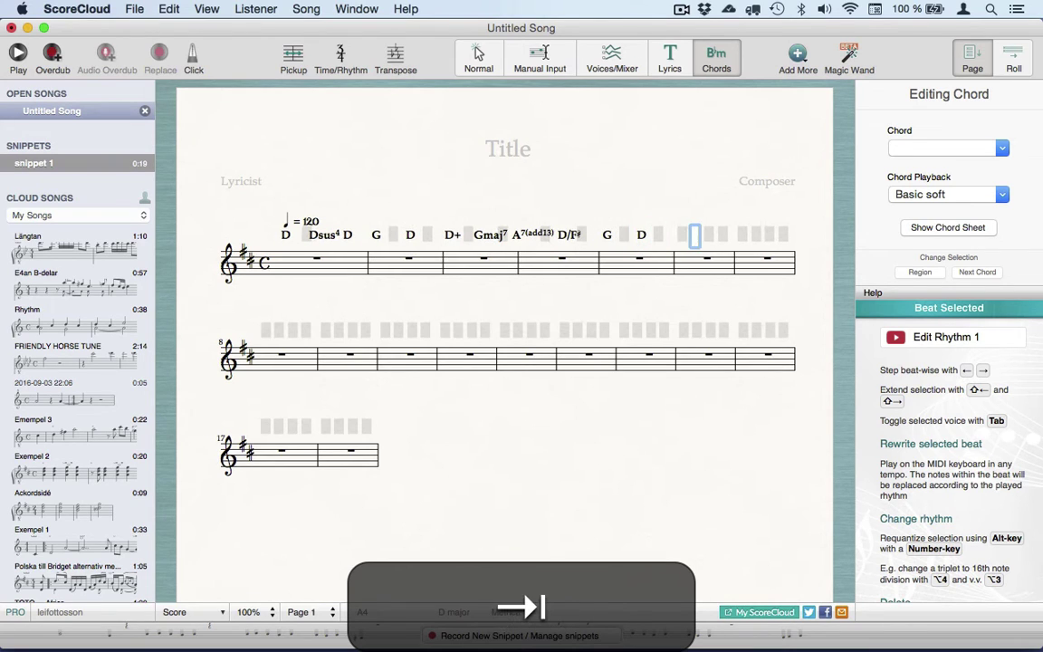
{"action": "key", "text": "shift+Tab"}
{"action": "left_click", "coordinate": [653, 205]}
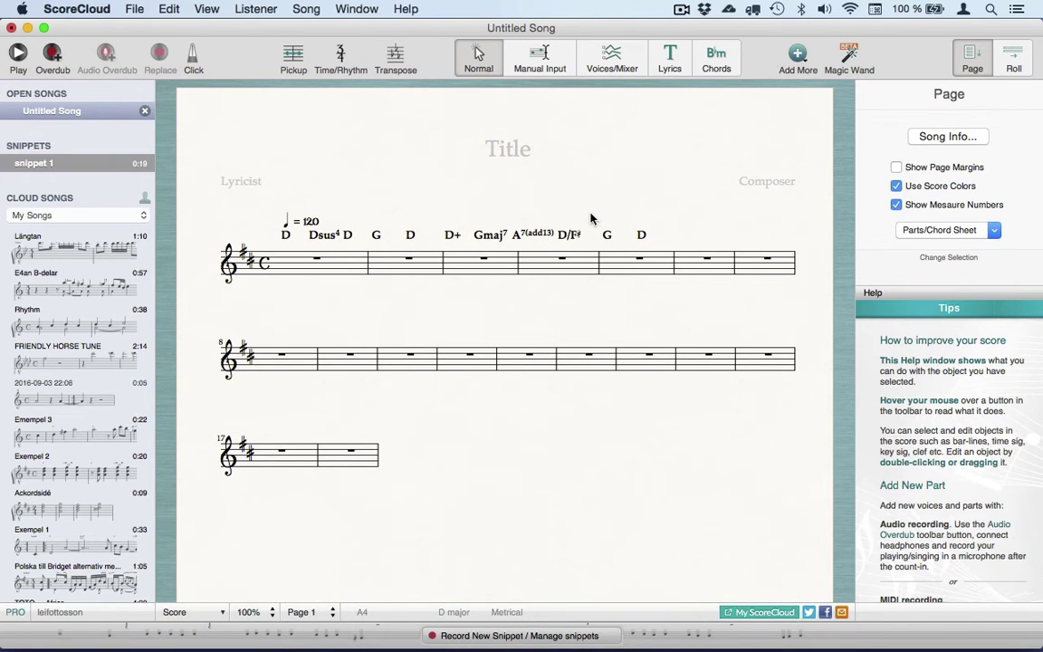
Copy the G–D chord pair and paste it into each of the next two bars
{"action": "left_click_drag", "start_coordinate": [591, 217], "coordinate": [661, 241]}
{"action": "key", "text": "super+c"}
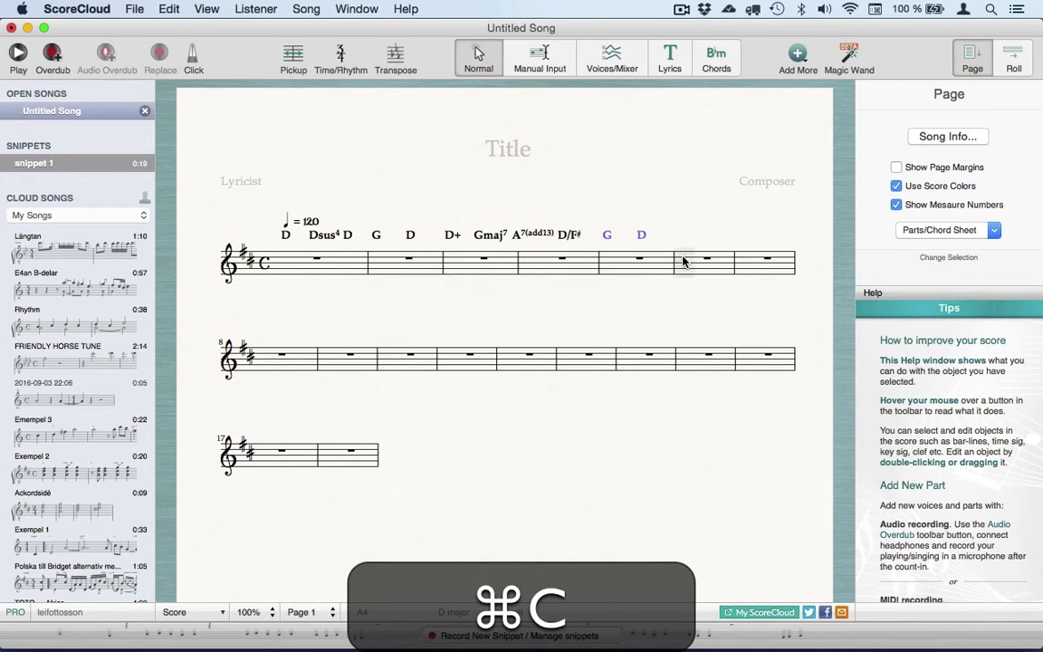
{"action": "left_click", "coordinate": [683, 262]}
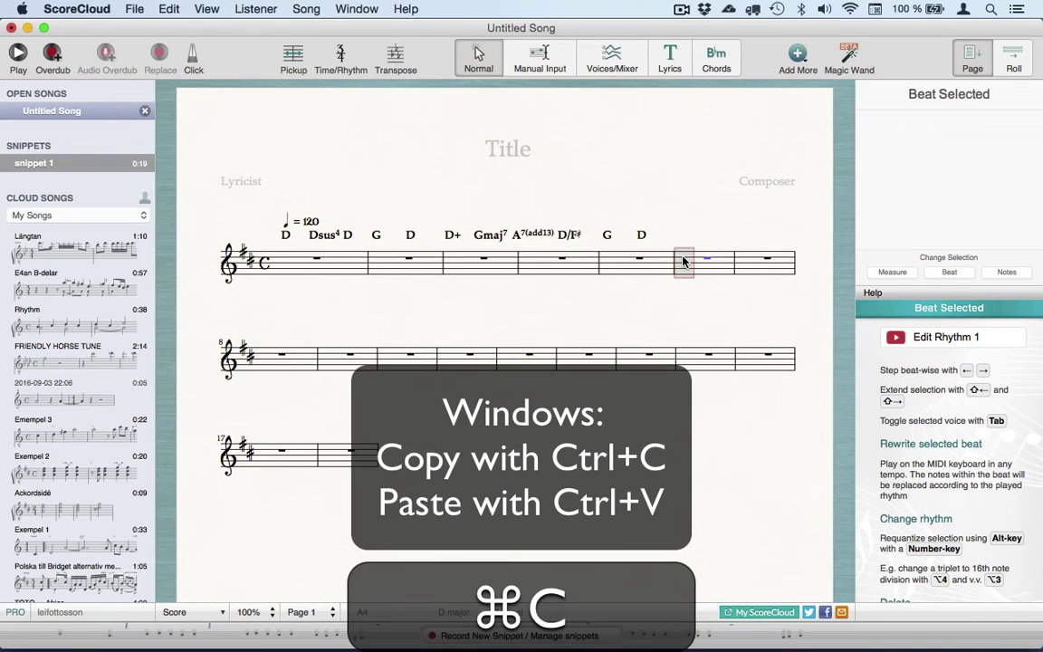
{"action": "key", "text": "super+v"}
{"action": "left_click", "coordinate": [748, 262]}
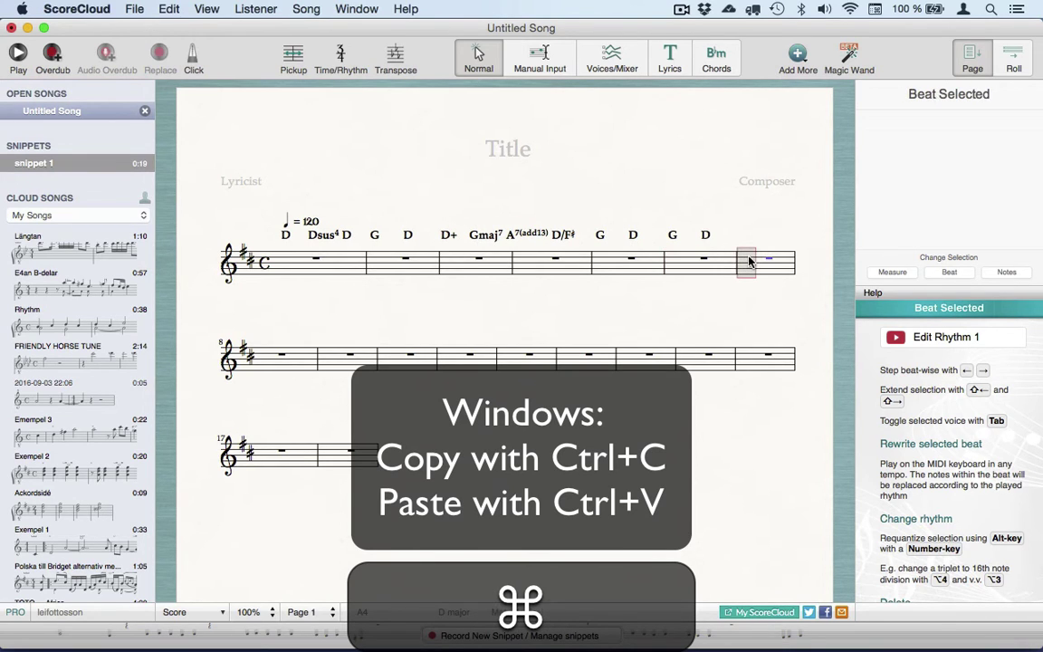
{"action": "key", "text": "super+v"}
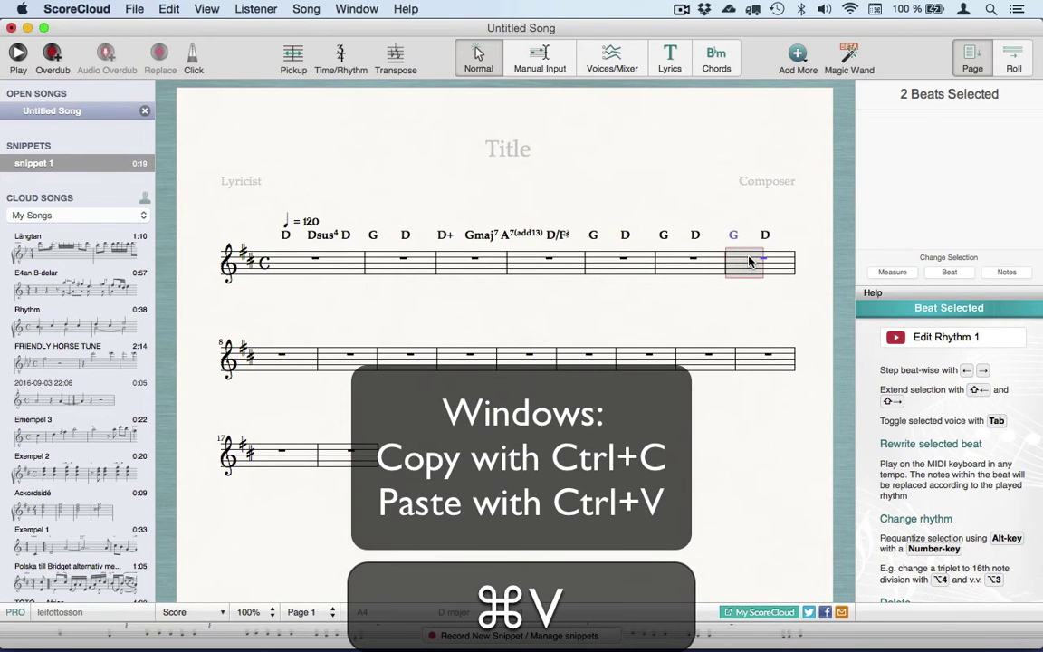
Change the G chord to Gmaj7, then respell it as GΔ7
{"action": "left_click", "coordinate": [700, 217]}
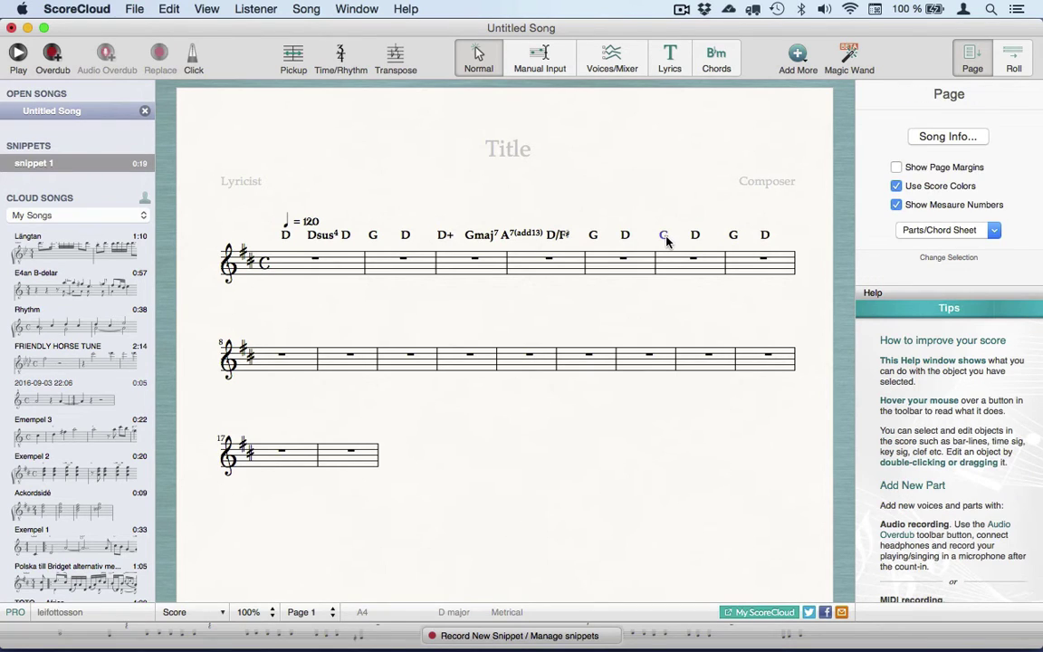
{"action": "left_click", "coordinate": [665, 237]}
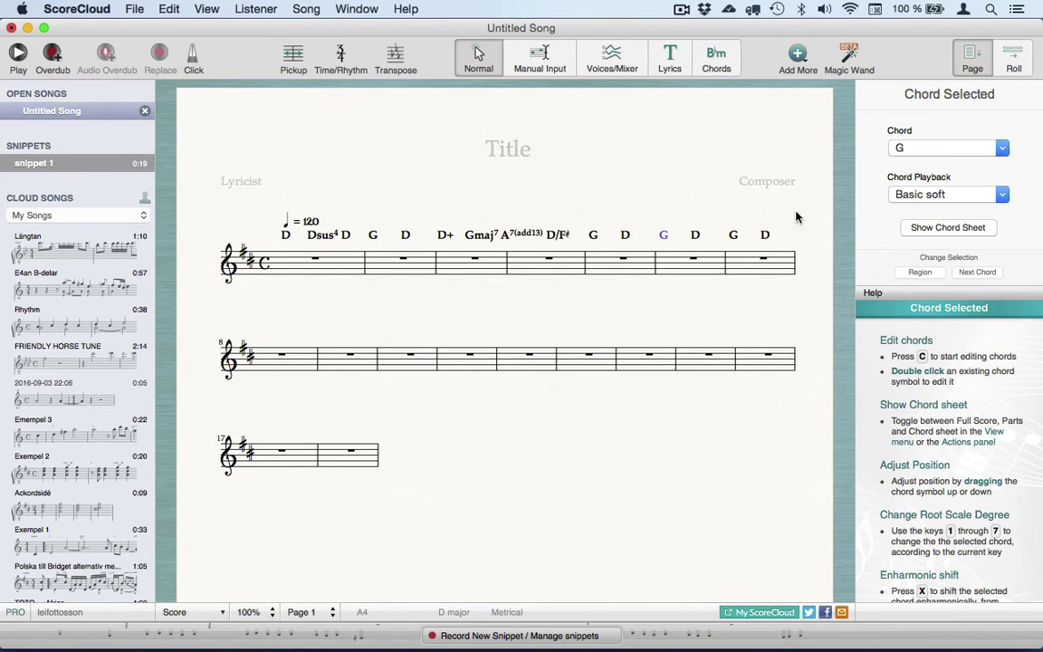
{"action": "left_click", "coordinate": [930, 152]}
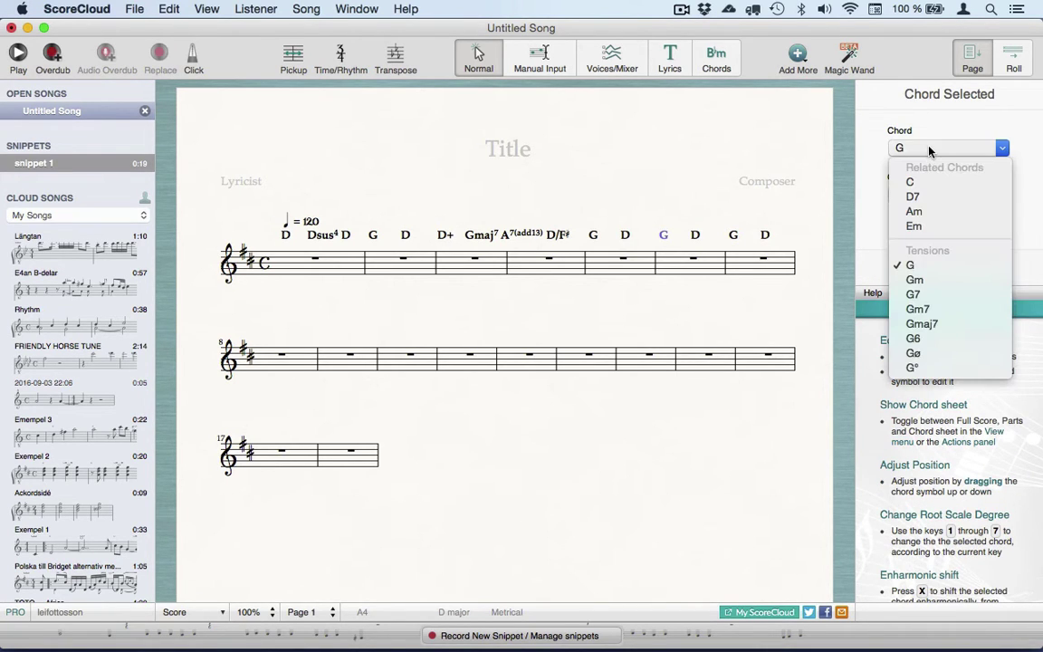
{"action": "left_click", "coordinate": [943, 326]}
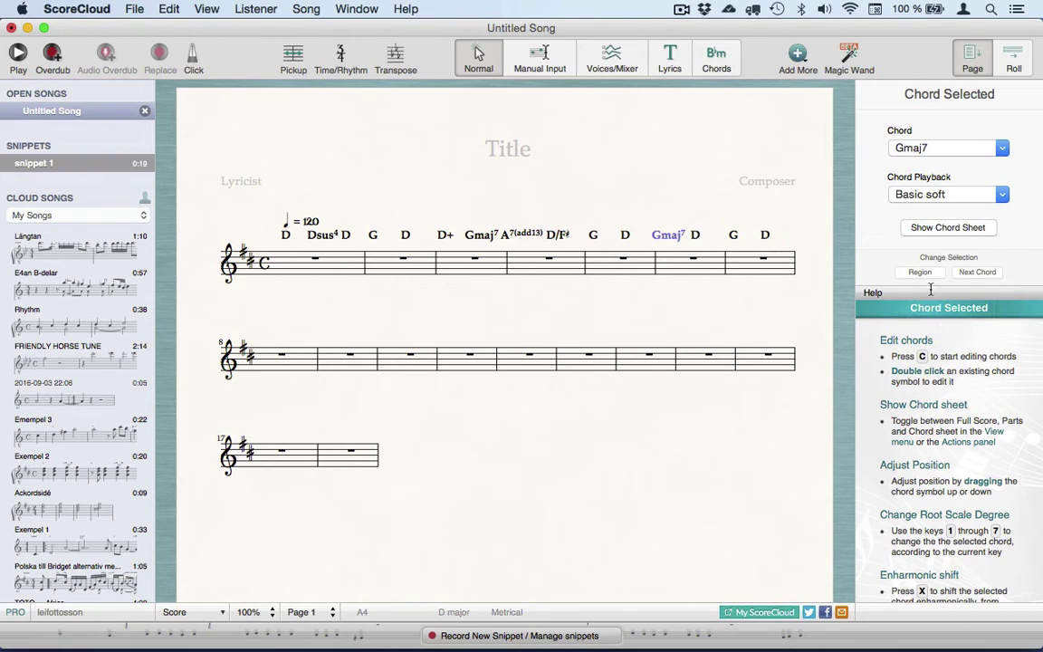
{"action": "left_click", "coordinate": [721, 187]}
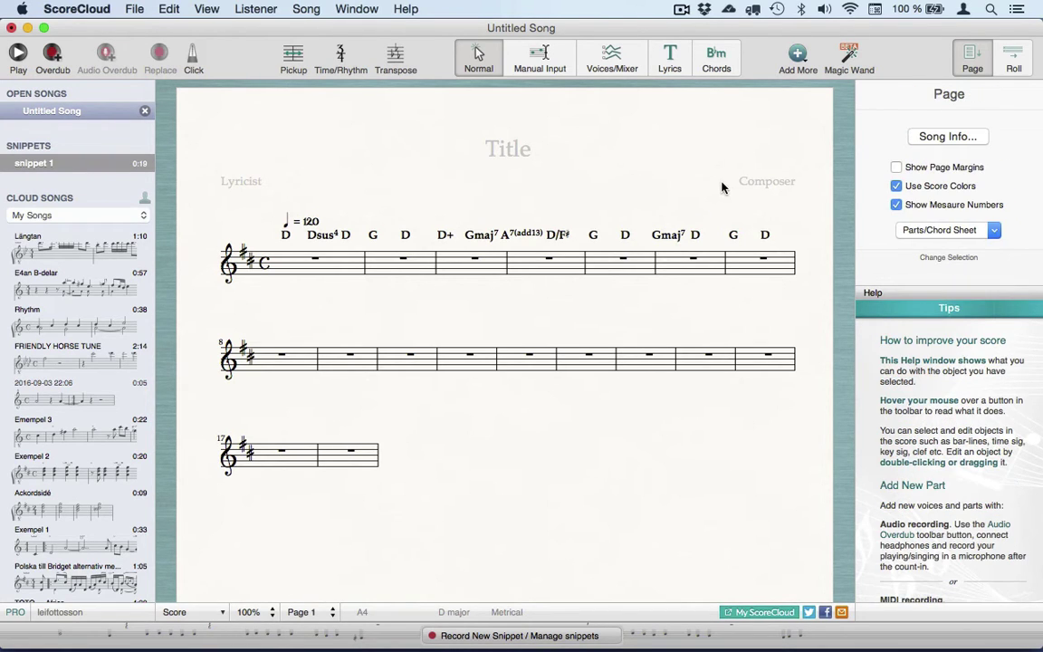
{"action": "left_click", "coordinate": [670, 235]}
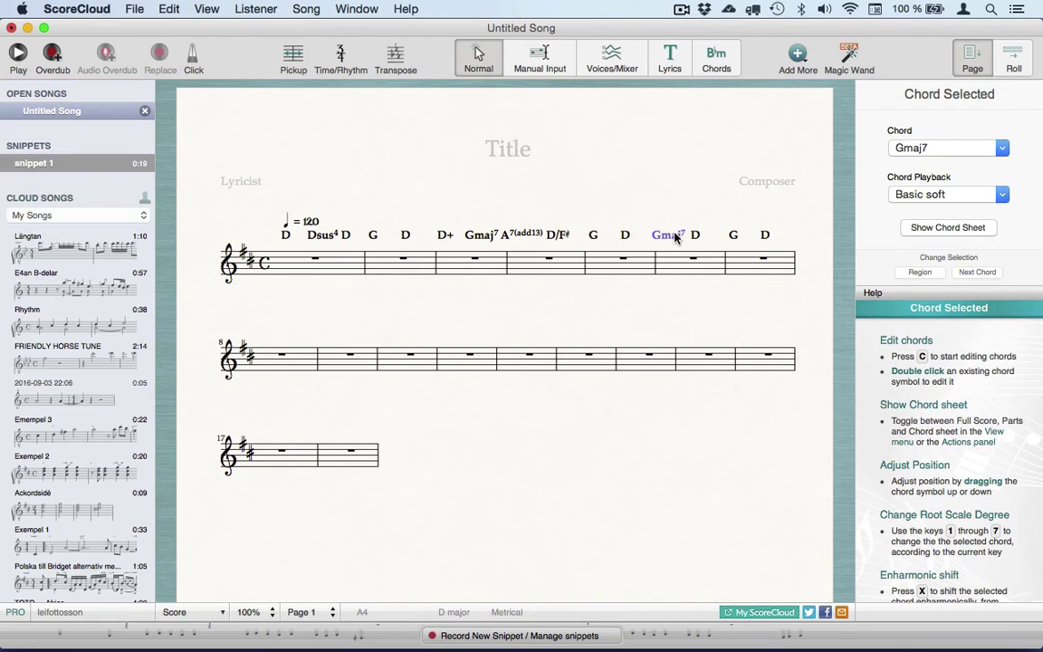
{"action": "left_click", "coordinate": [943, 147]}
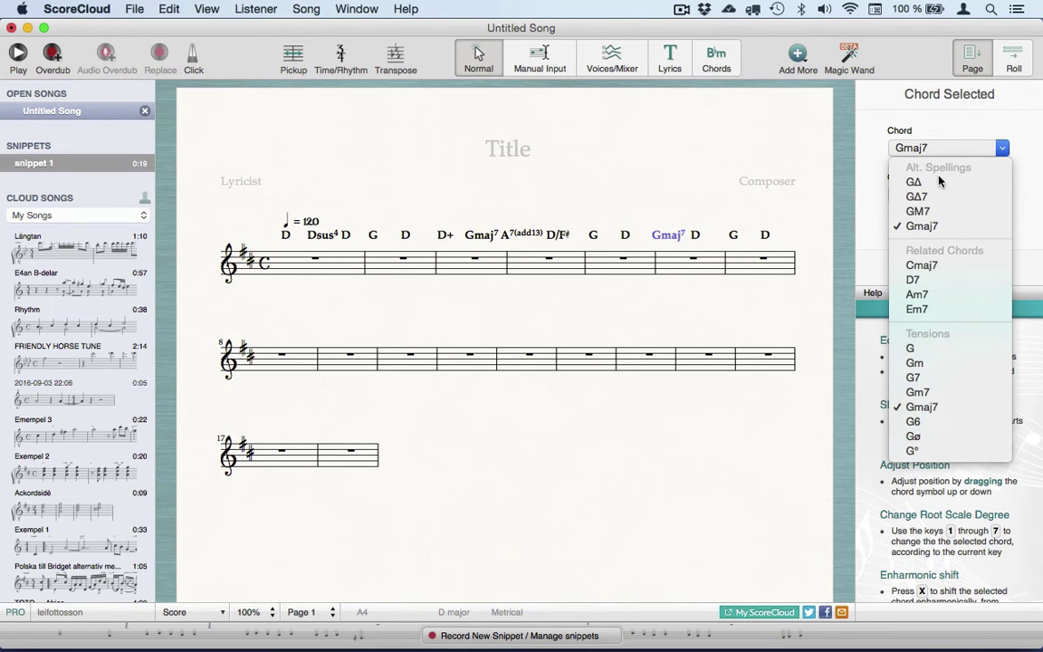
{"action": "left_click", "coordinate": [916, 196]}
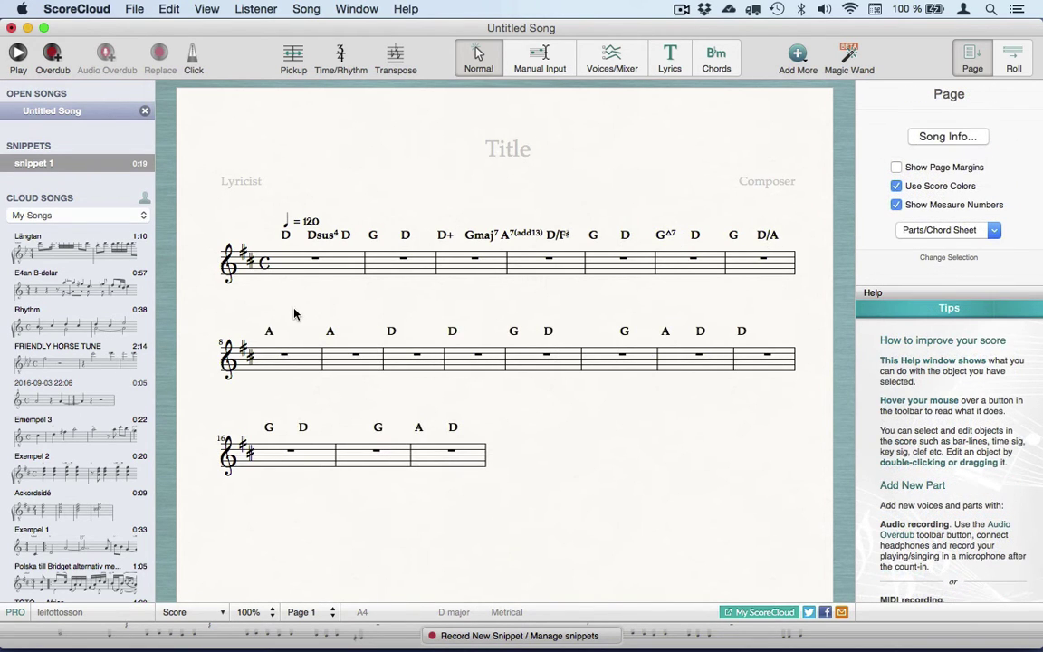
Set the chord playback style to Arpeggio
{"action": "left_click", "coordinate": [285, 235]}
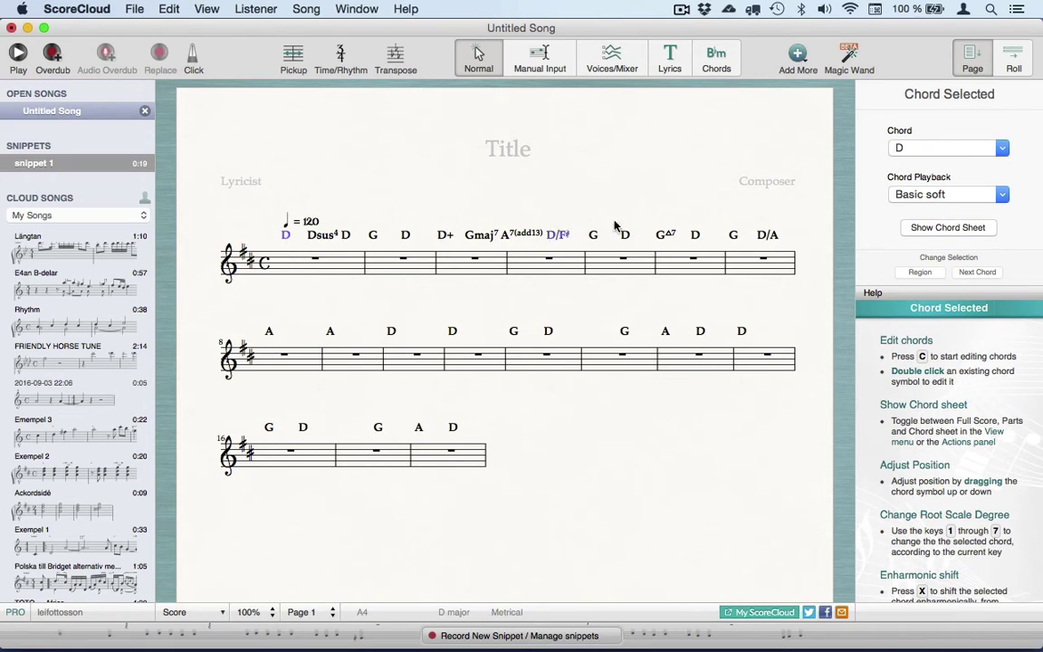
{"action": "left_click", "coordinate": [938, 195]}
{"action": "left_click", "coordinate": [932, 228]}
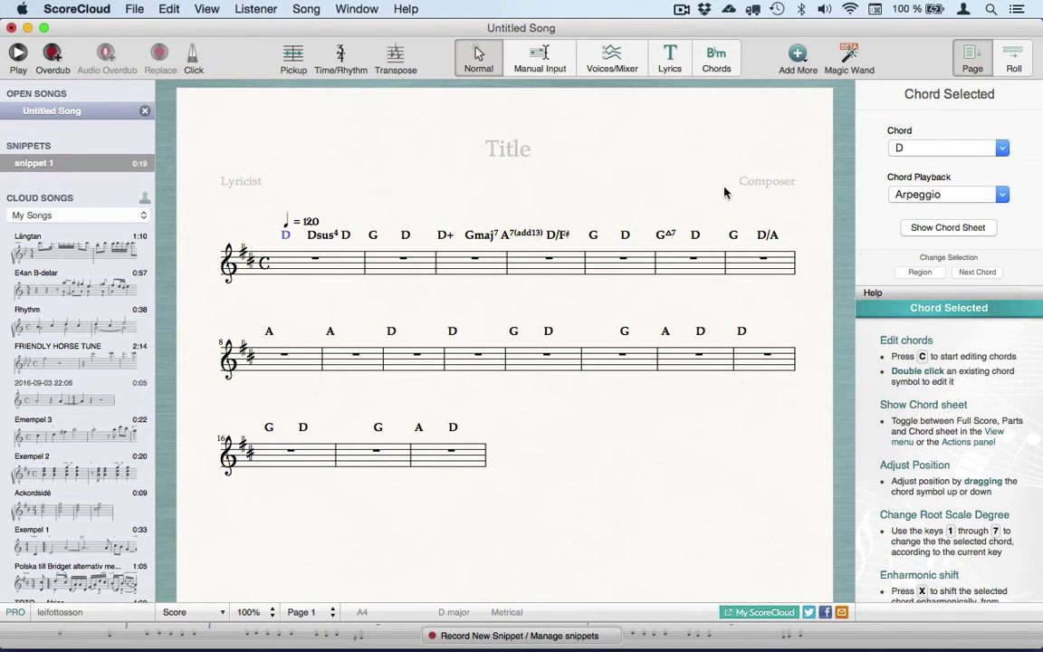
Play back the arpeggios, convert chord playback to Chords and Bass voices, and show the voice list
{"action": "key", "text": "space"}
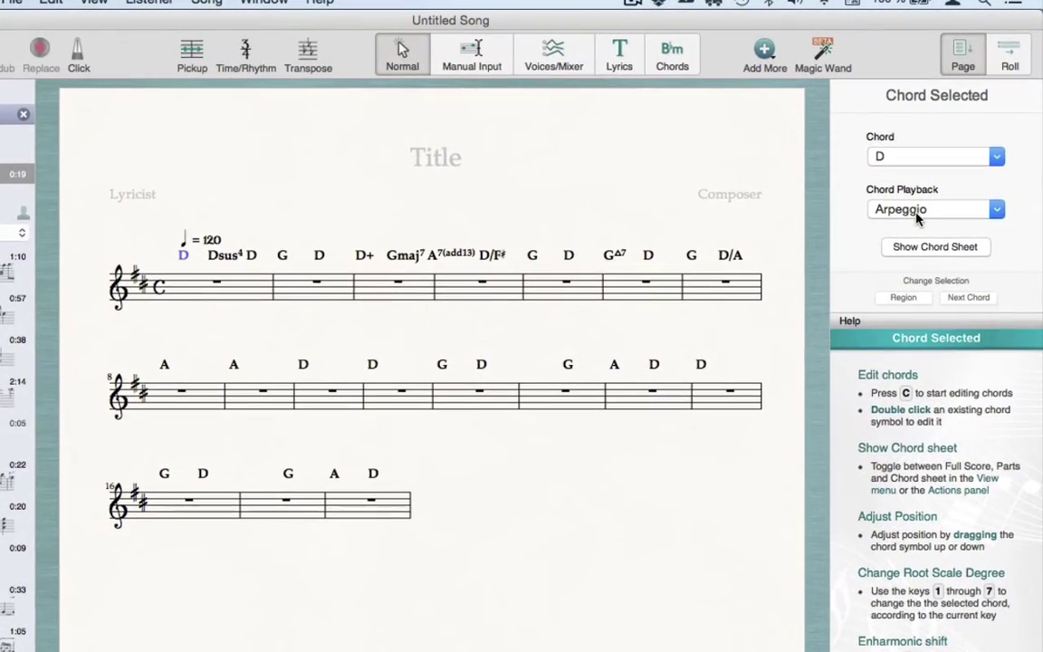
{"action": "left_click", "coordinate": [917, 215]}
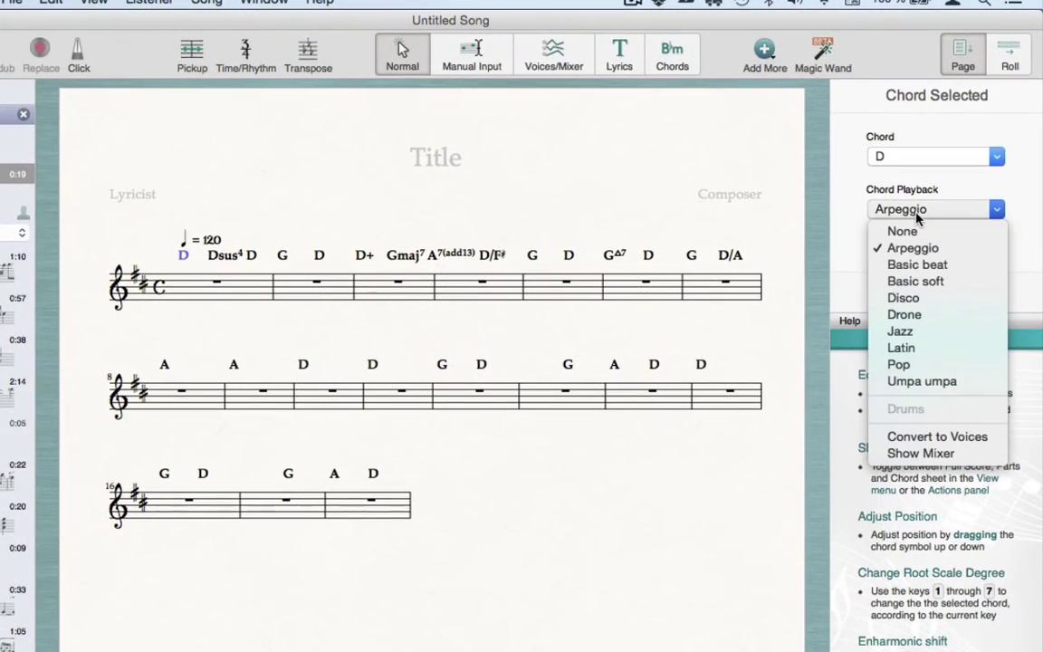
{"action": "left_click", "coordinate": [942, 449]}
{"action": "key", "text": "Escape"}
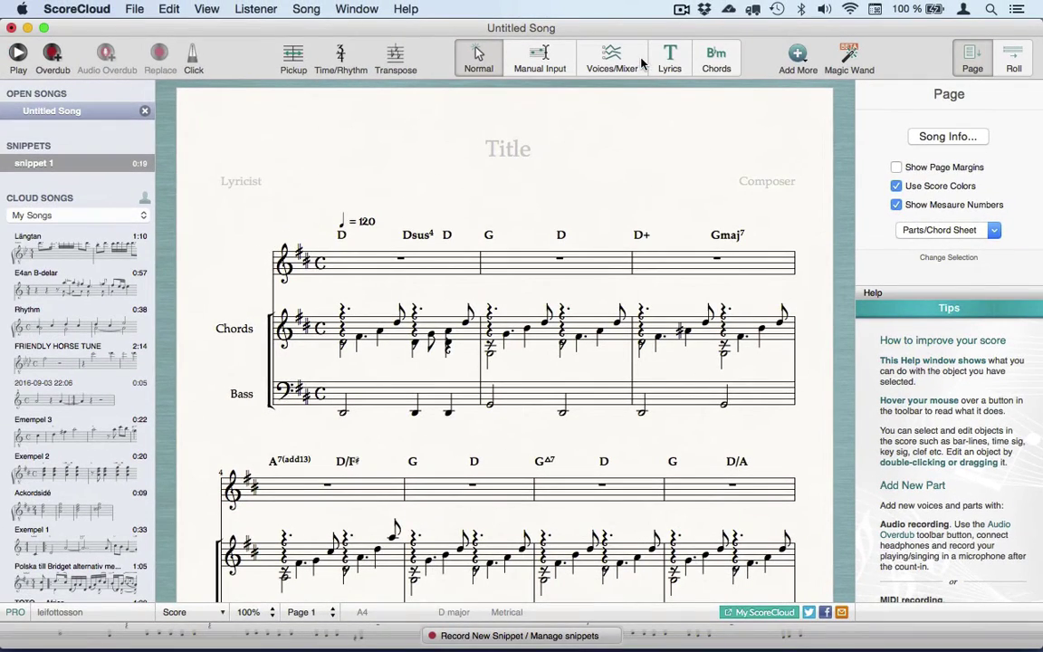
{"action": "left_click", "coordinate": [631, 62]}
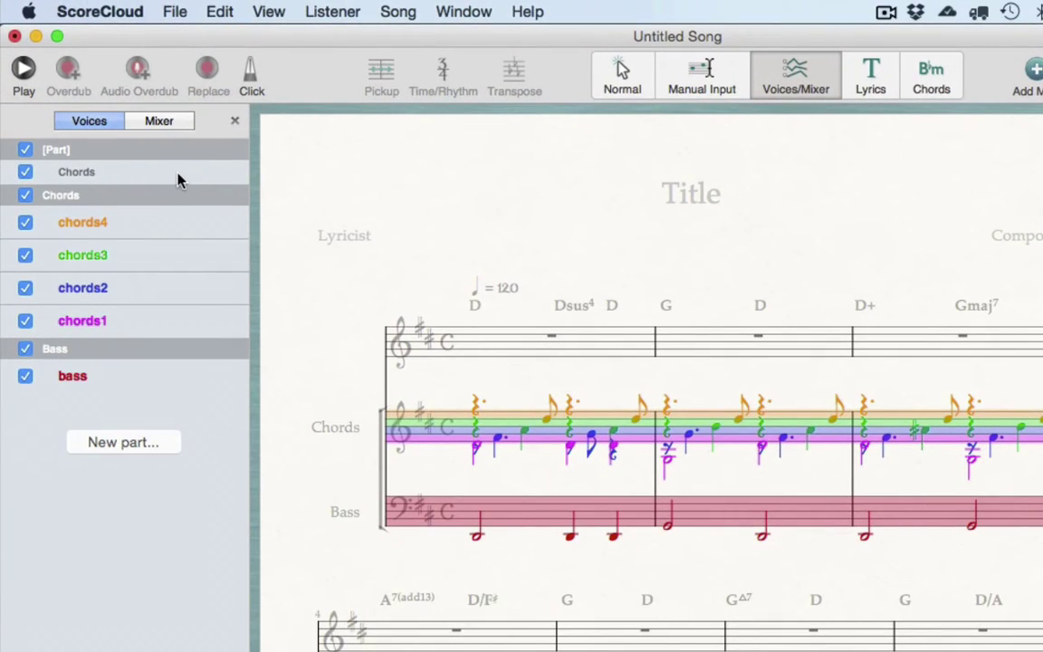
Move the chord symbols onto the Chords staff, delete the empty part, and make chords2 a subvoice of chords1
{"action": "left_click_drag", "start_coordinate": [177, 174], "coordinate": [175, 193]}
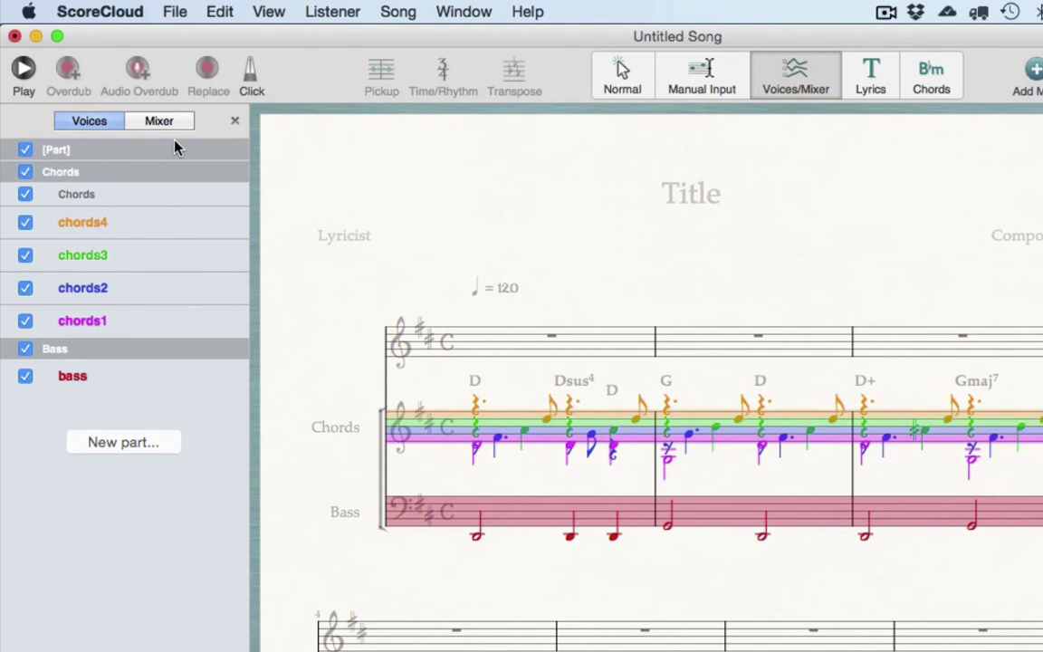
{"action": "key", "text": "BackSpace"}
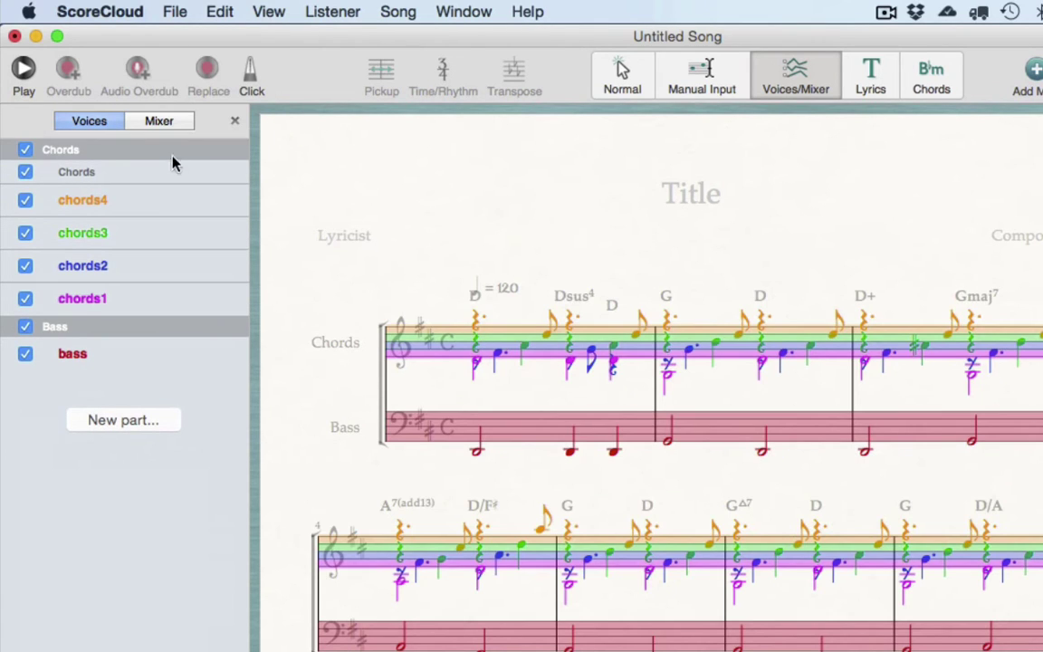
{"action": "right_click", "coordinate": [131, 268]}
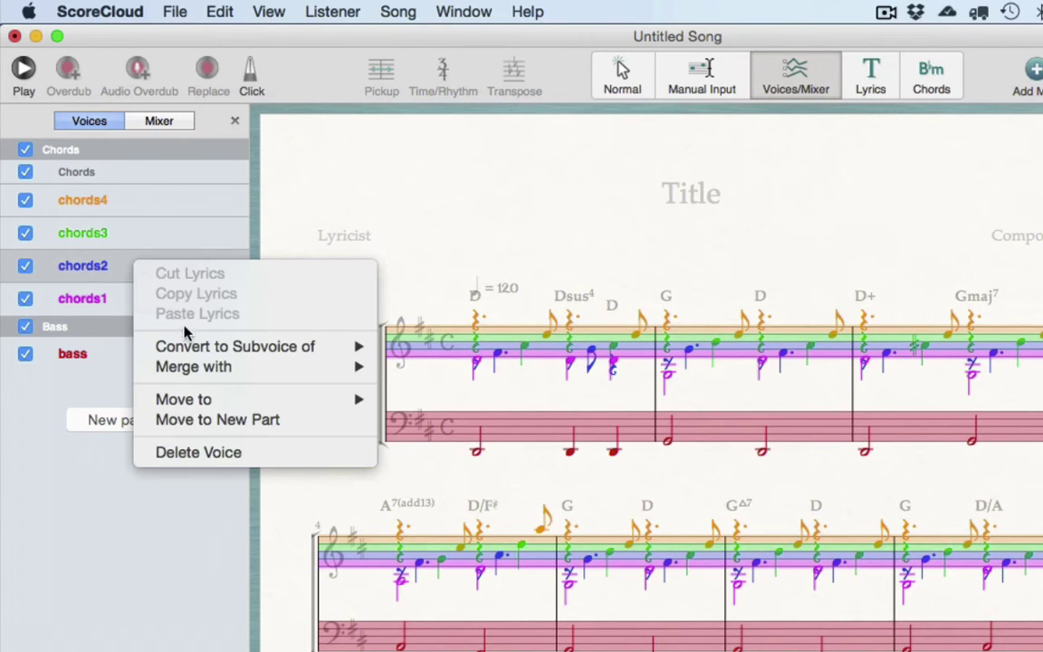
{"action": "mouse_move", "coordinate": [213, 371]}
{"action": "mouse_move", "coordinate": [240, 346]}
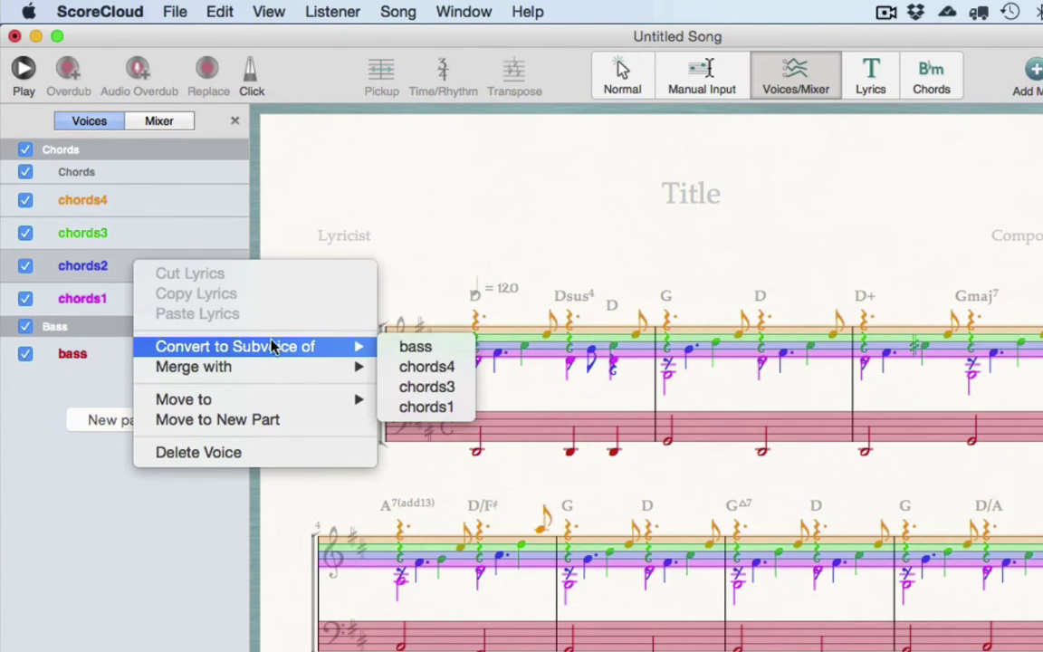
{"action": "left_click", "coordinate": [446, 409]}
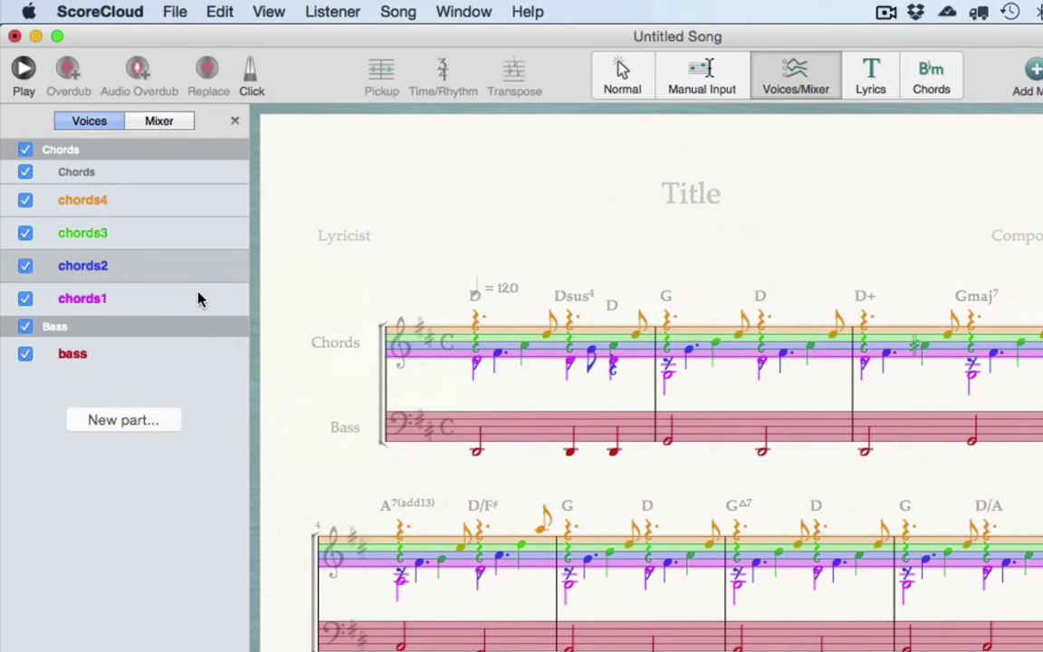
Make chords3 and chords4 subvoices as well, then return to the normal score
{"action": "right_click", "coordinate": [156, 237]}
{"action": "mouse_move", "coordinate": [233, 316]}
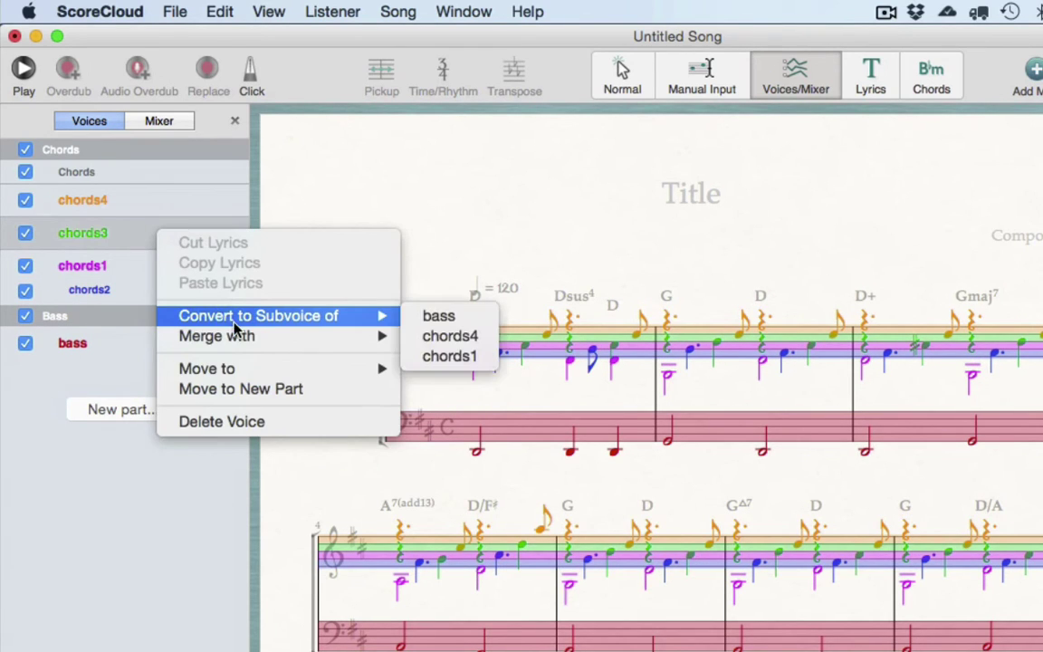
{"action": "left_click", "coordinate": [494, 334]}
{"action": "right_click", "coordinate": [106, 200]}
{"action": "mouse_move", "coordinate": [190, 282]}
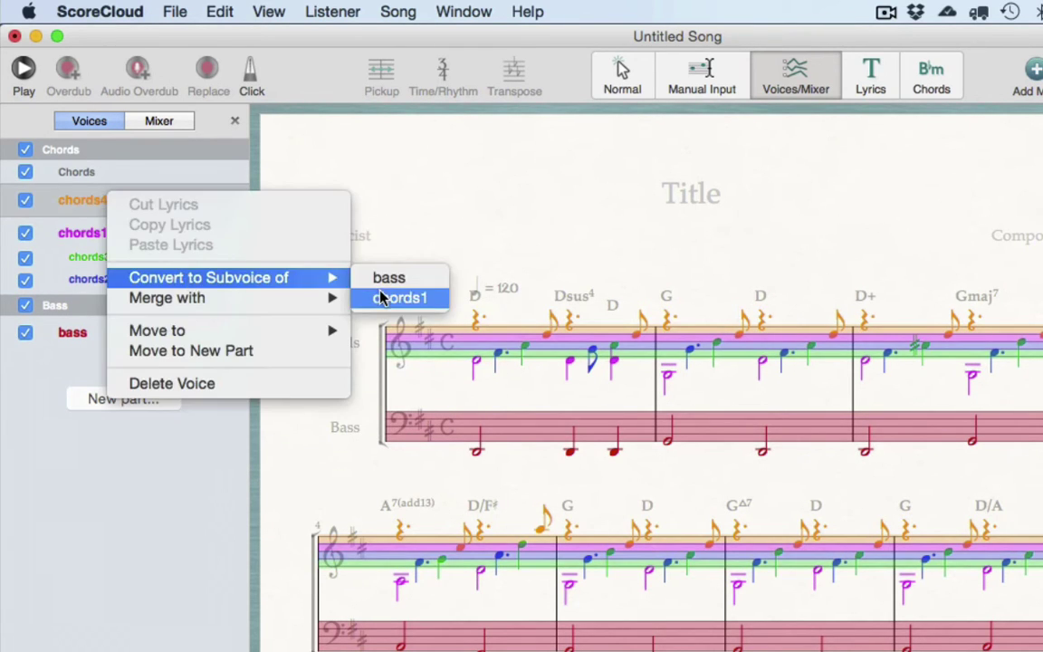
{"action": "left_click", "coordinate": [399, 298]}
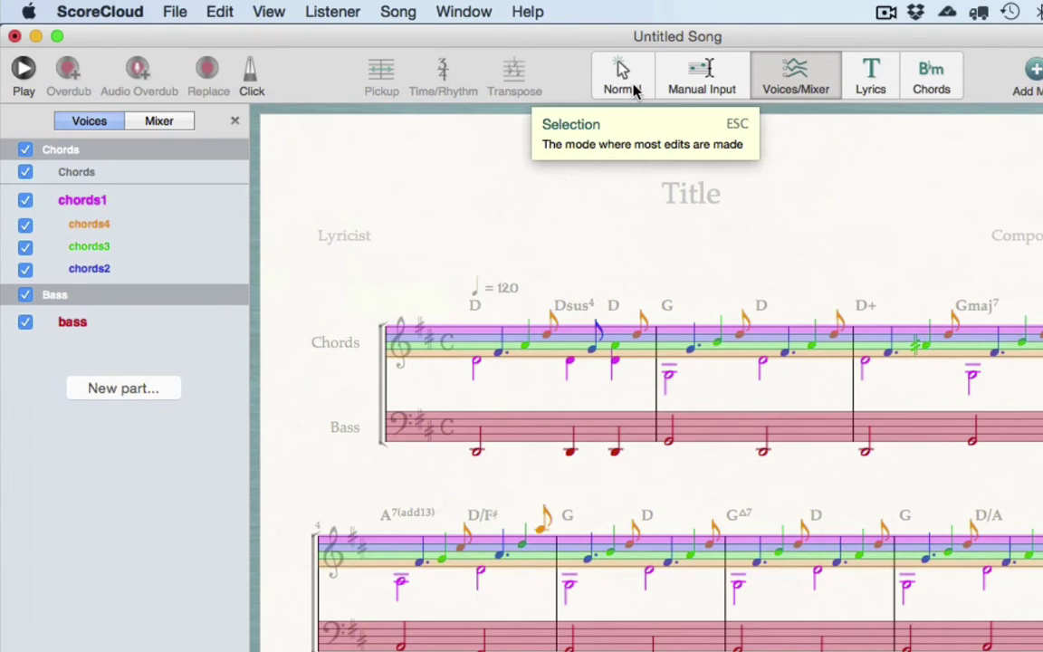
{"action": "left_click", "coordinate": [625, 84]}
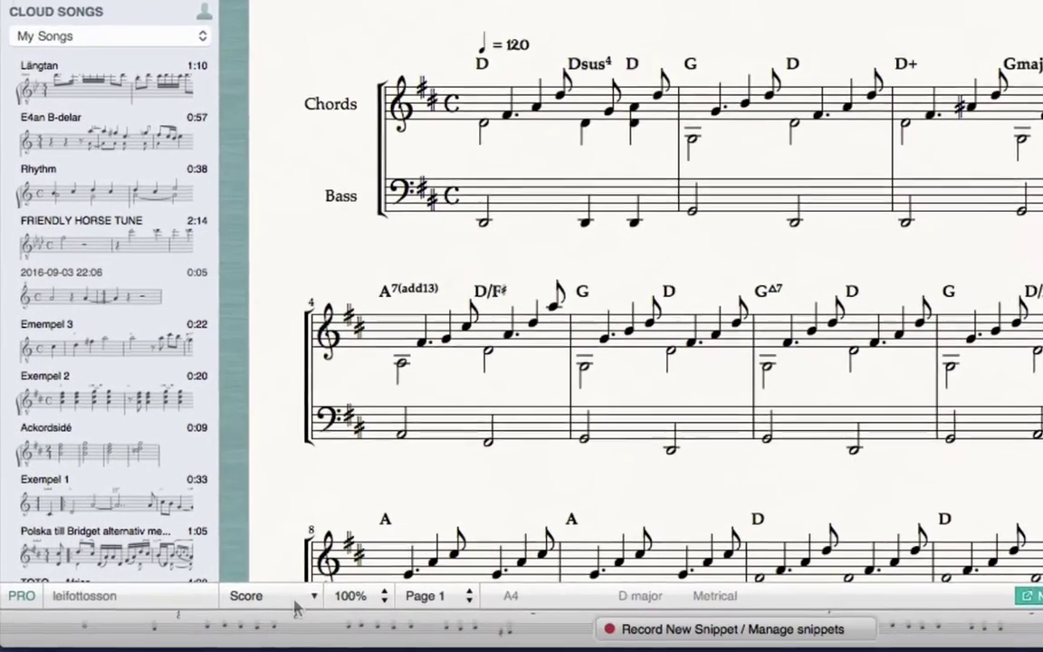
In Chord Sheet view, put an end repeat before the second A with first and second endings
{"action": "left_click", "coordinate": [207, 613]}
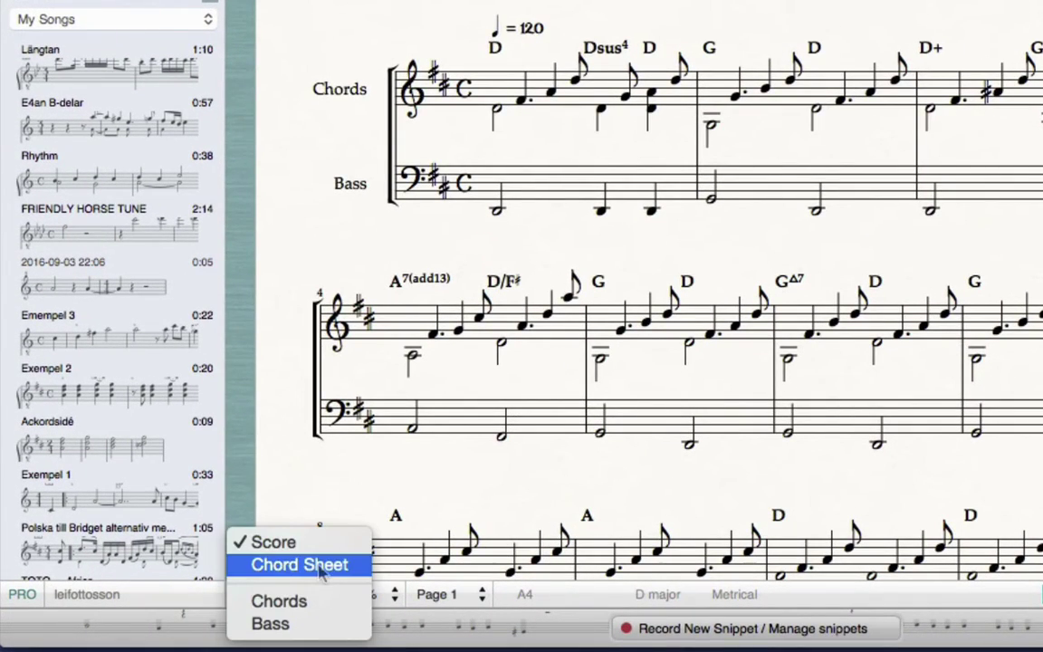
{"action": "left_click", "coordinate": [310, 566]}
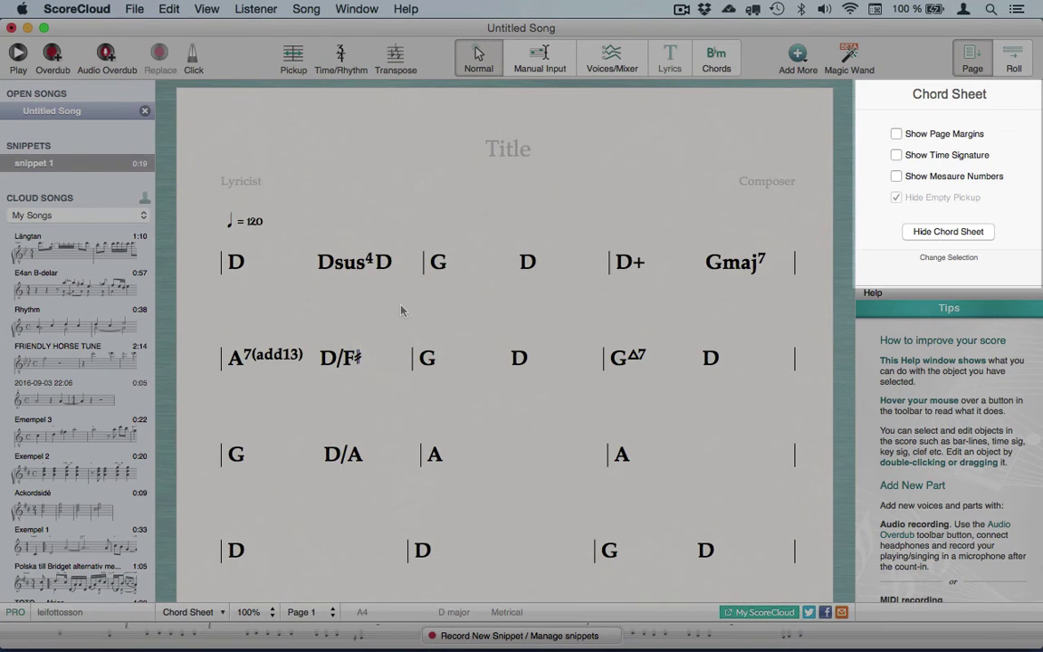
{"action": "left_click", "coordinate": [608, 455]}
{"action": "left_click", "coordinate": [958, 147]}
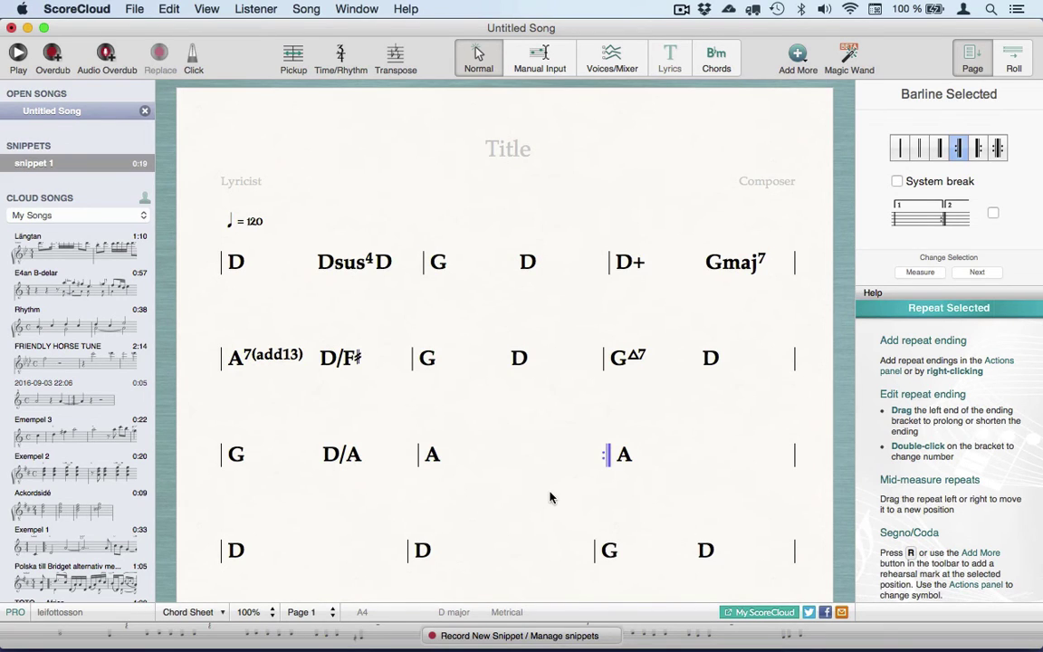
{"action": "scroll", "coordinate": [550, 497], "scroll_direction": "down", "scroll_amount": 1}
{"action": "scroll", "coordinate": [549, 497], "scroll_direction": "down", "scroll_amount": 1}
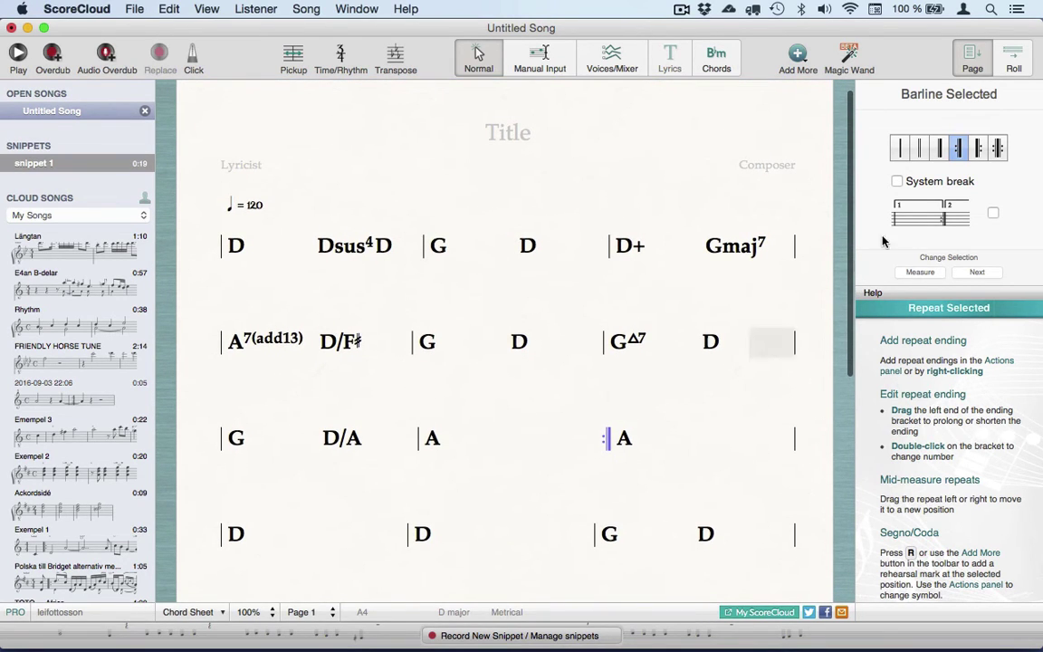
{"action": "left_click", "coordinate": [993, 212]}
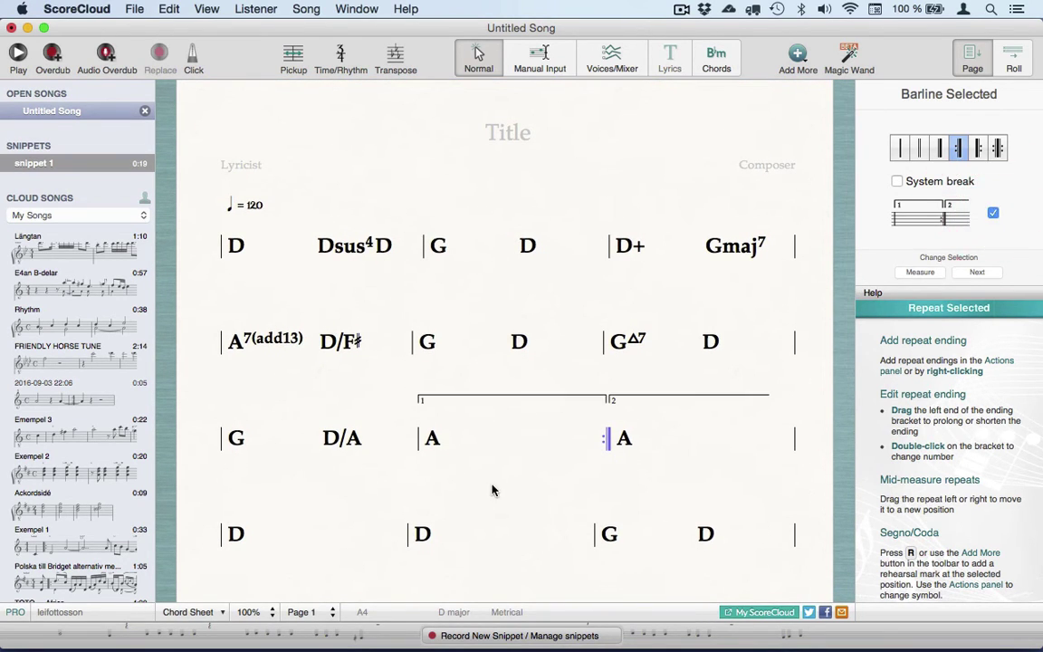
Make the barline before the second D a double bar
{"action": "left_click", "coordinate": [408, 533]}
{"action": "left_click", "coordinate": [917, 150]}
{"action": "scroll", "coordinate": [703, 446], "scroll_direction": "down", "scroll_amount": 2}
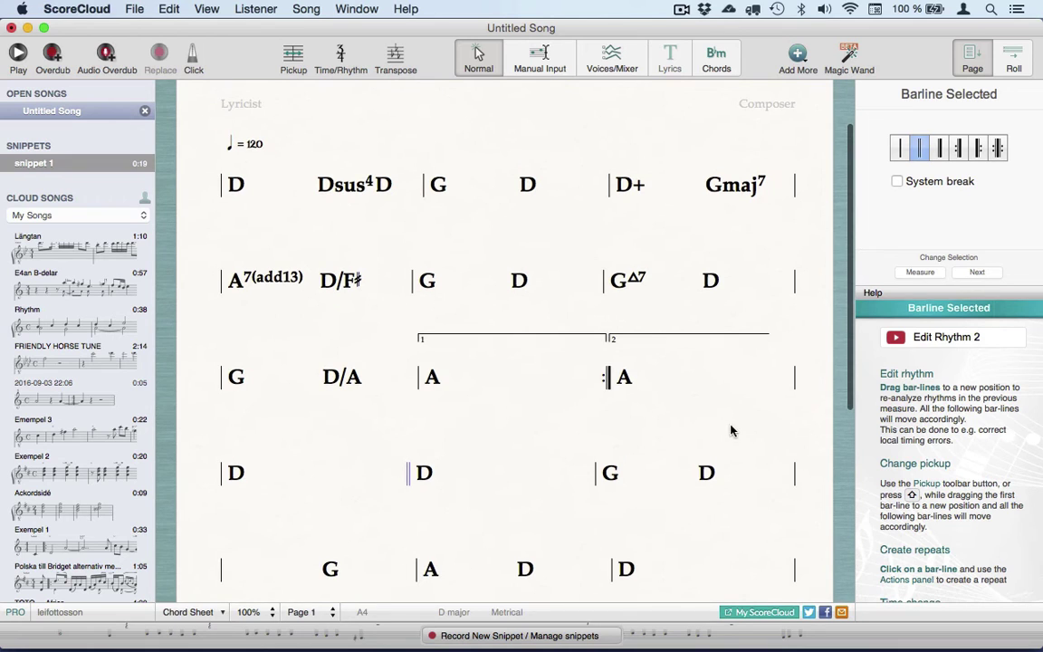
{"action": "scroll", "coordinate": [756, 429], "scroll_direction": "down", "scroll_amount": 6}
{"action": "left_click", "coordinate": [788, 414]}
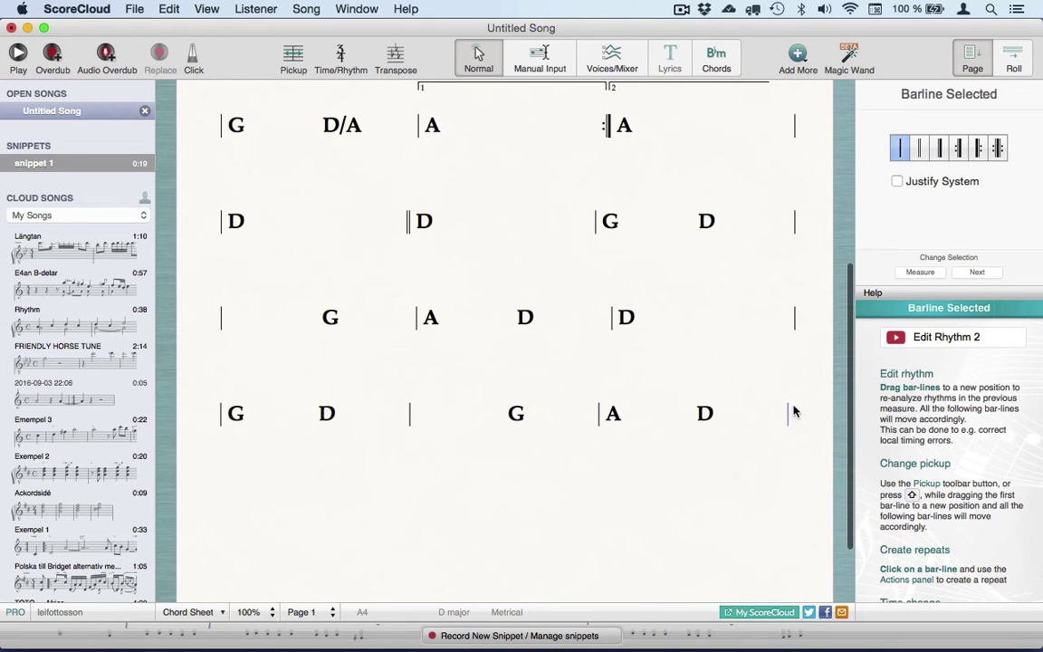
Remove the system breaks so bars reflow three per line, breaking after the first section's double barline
{"action": "scroll", "coordinate": [755, 493], "scroll_direction": "up", "scroll_amount": 7}
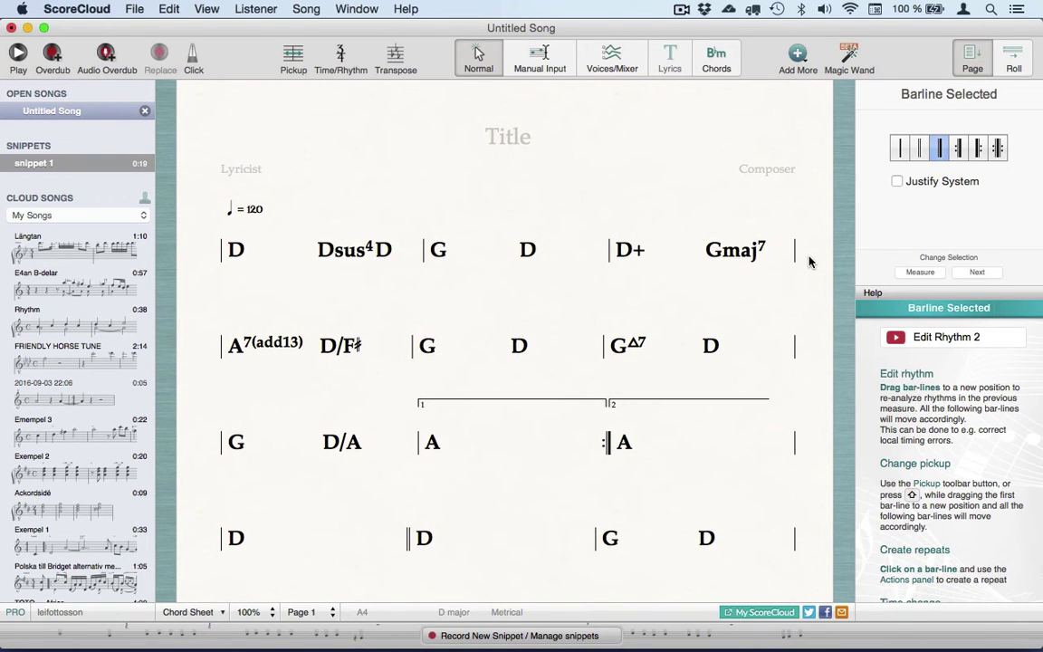
{"action": "left_click", "coordinate": [609, 247]}
{"action": "key", "text": "Return"}
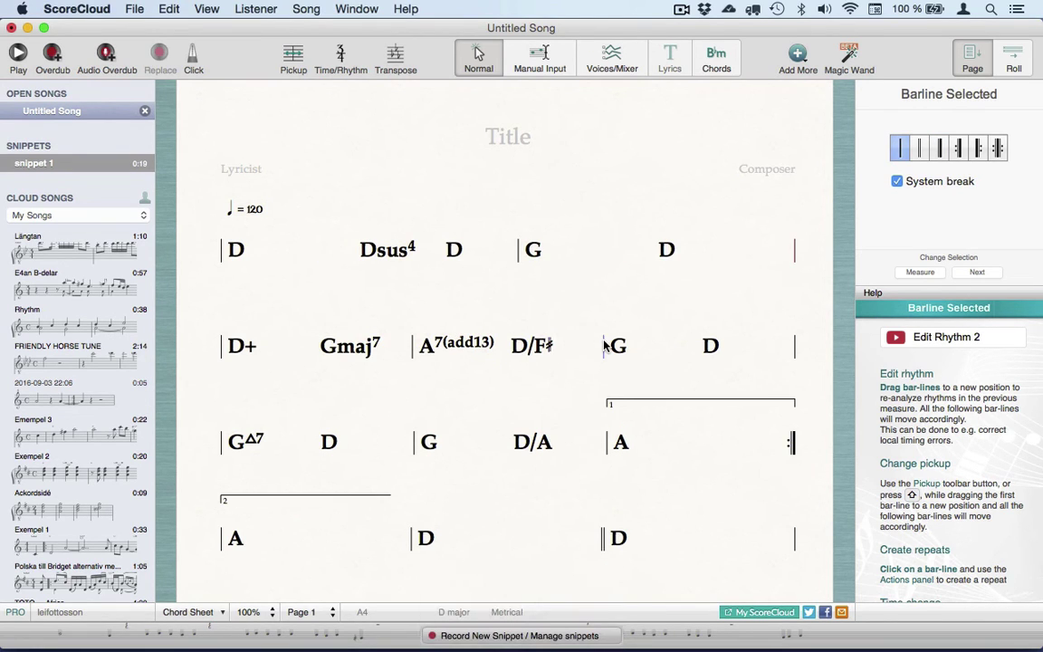
{"action": "key", "text": "Return"}
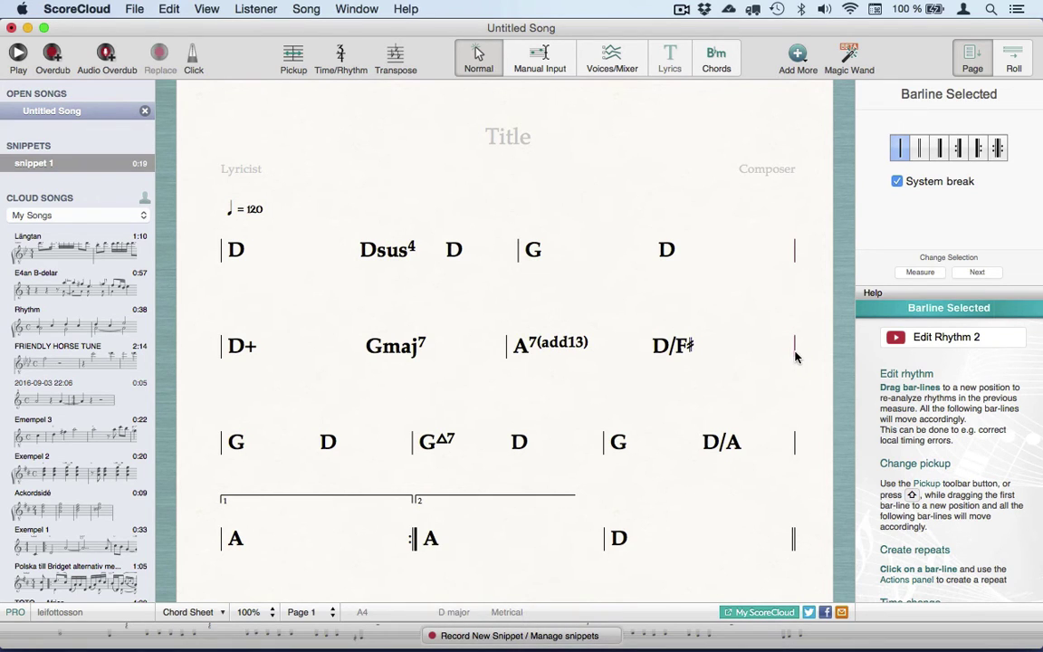
{"action": "left_click", "coordinate": [897, 182]}
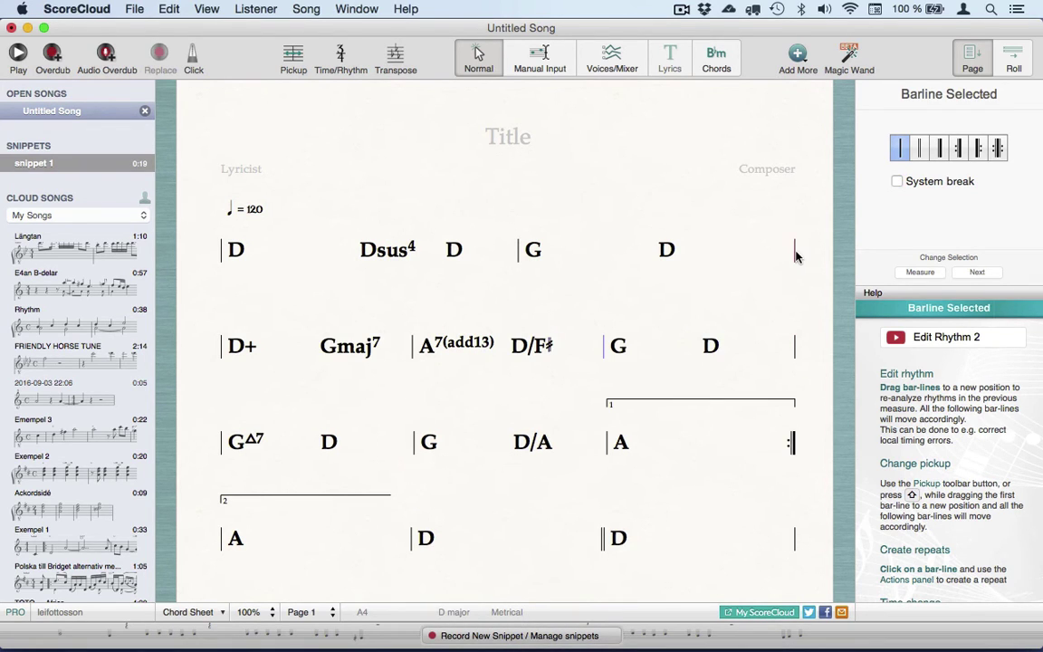
{"action": "left_click", "coordinate": [897, 182]}
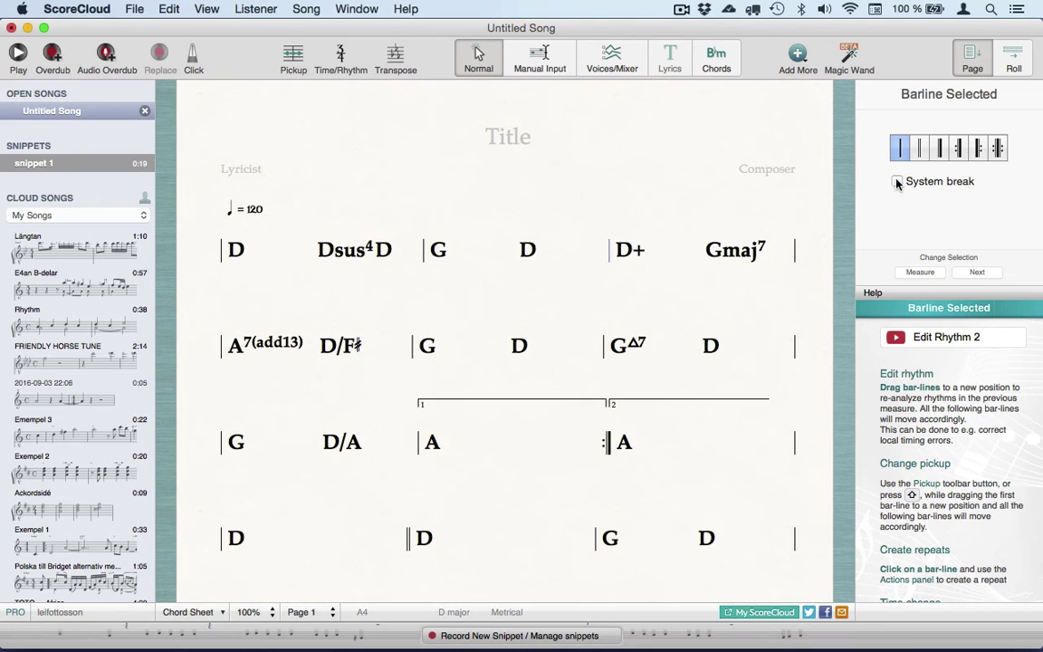
{"action": "scroll", "coordinate": [730, 353], "scroll_direction": "down", "scroll_amount": 2}
{"action": "left_click", "coordinate": [409, 460]}
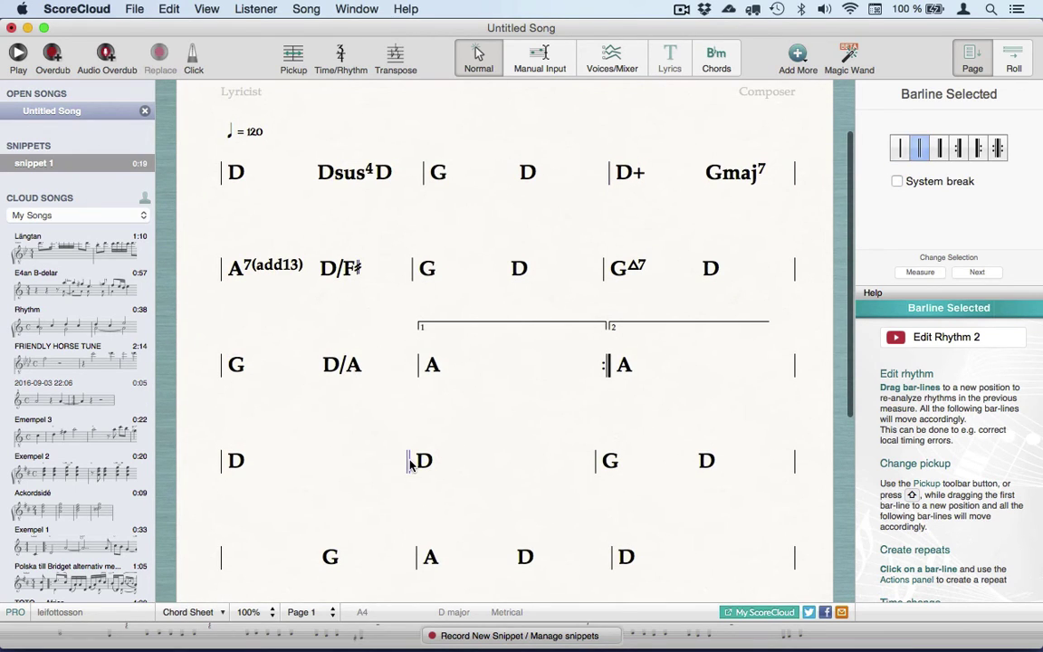
{"action": "key", "text": "Return"}
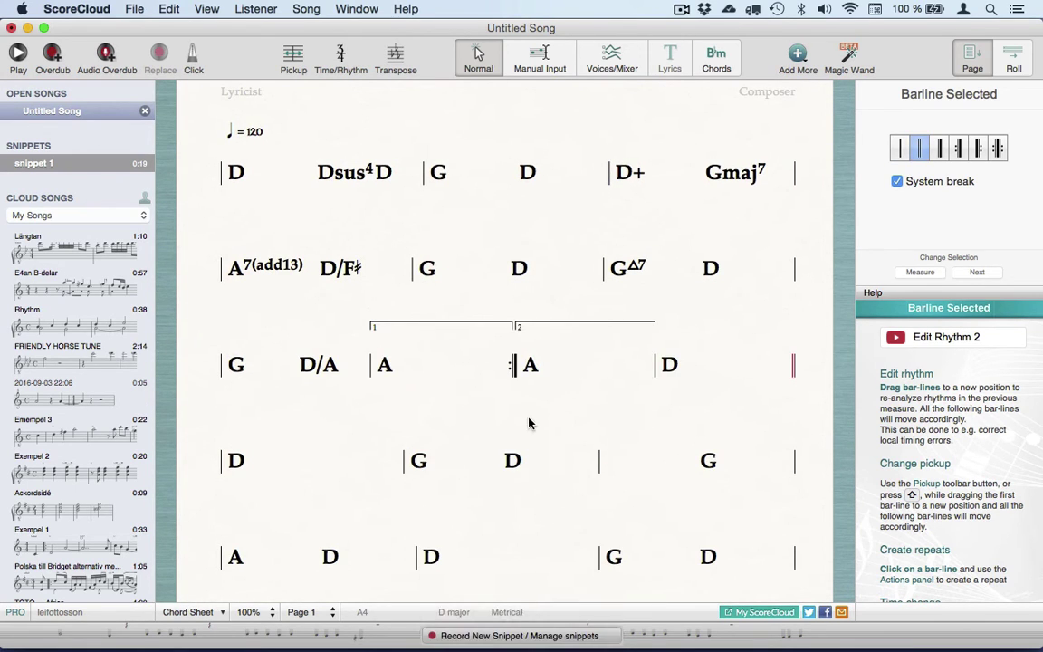
Show the time signature and set it to a numeric 4/4
{"action": "left_click", "coordinate": [688, 122]}
{"action": "scroll", "coordinate": [688, 122], "scroll_direction": "up", "scroll_amount": 3}
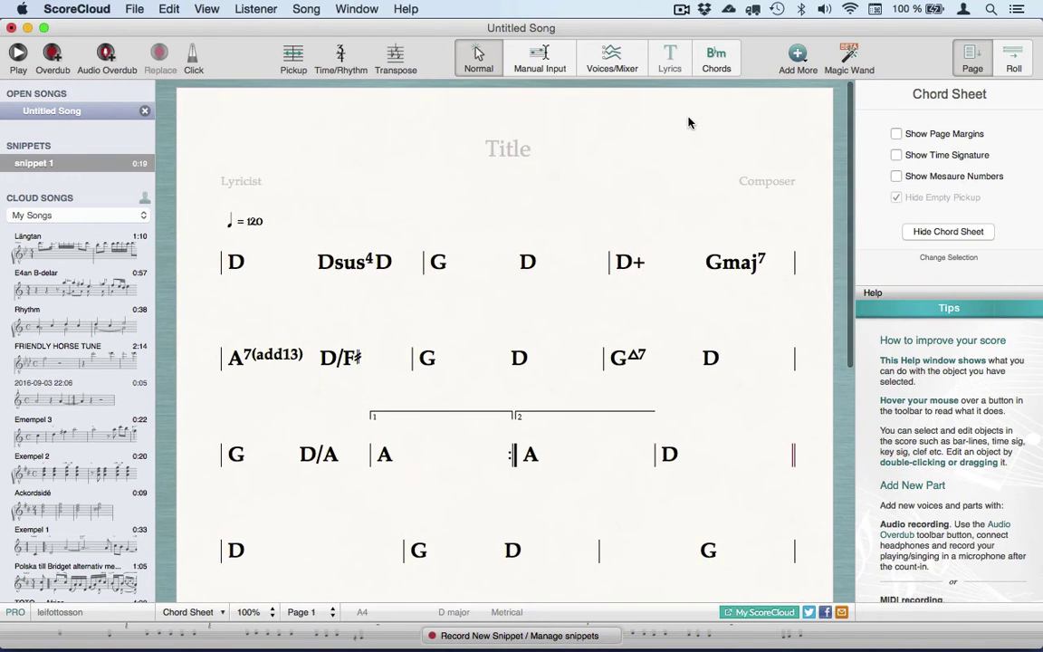
{"action": "left_click", "coordinate": [897, 156]}
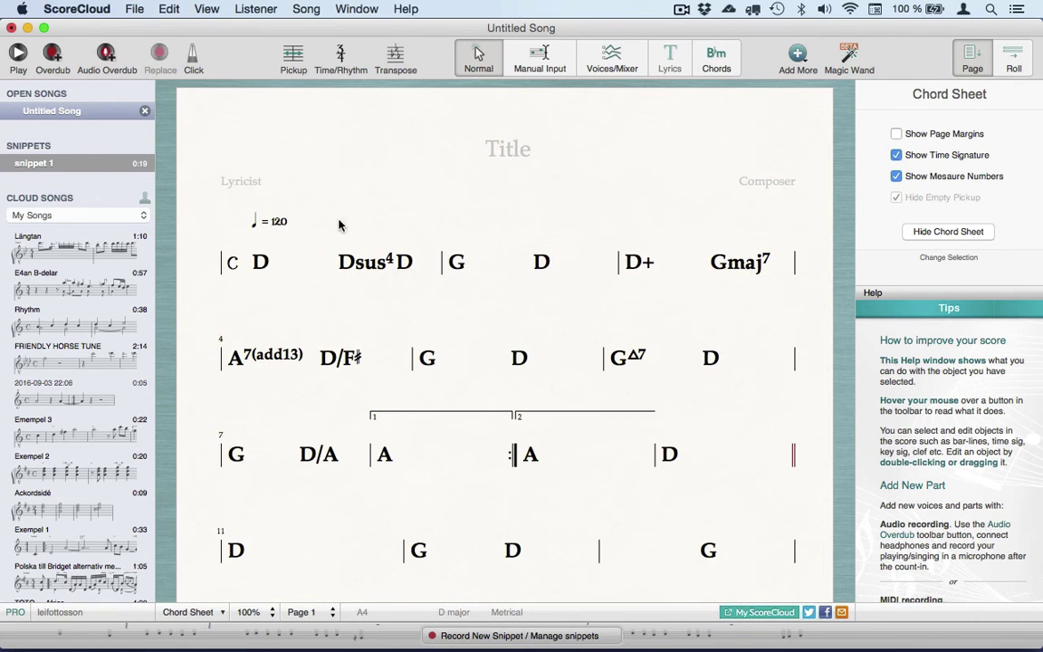
{"action": "double_click", "coordinate": [231, 262]}
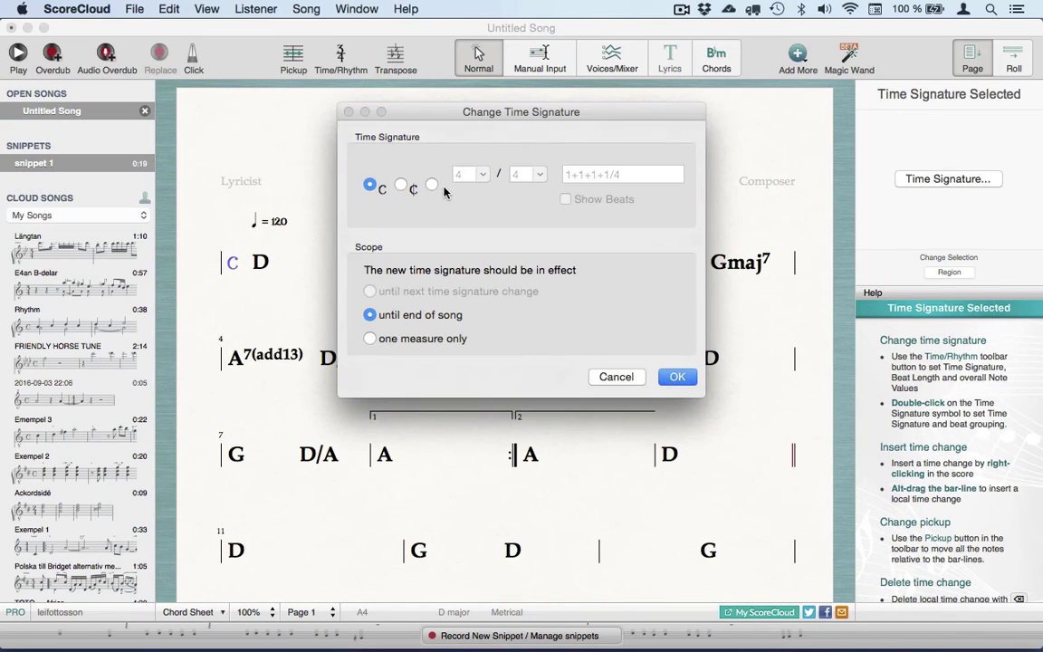
{"action": "left_click", "coordinate": [432, 184]}
{"action": "left_click", "coordinate": [677, 378]}
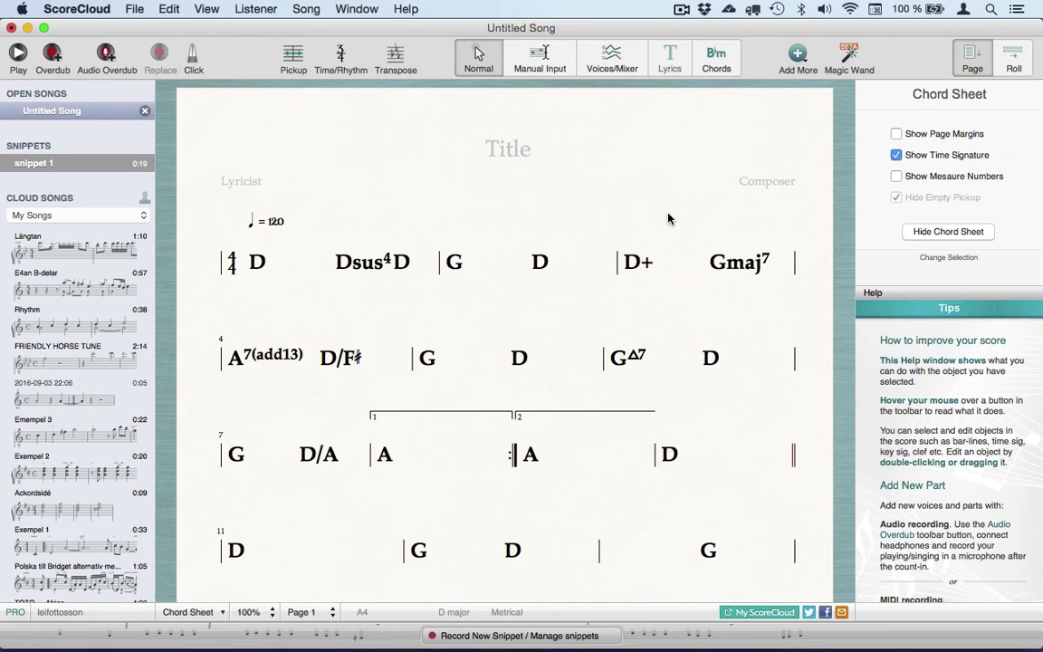
Set the tempo to quarter note = 108
{"action": "double_click", "coordinate": [275, 221]}
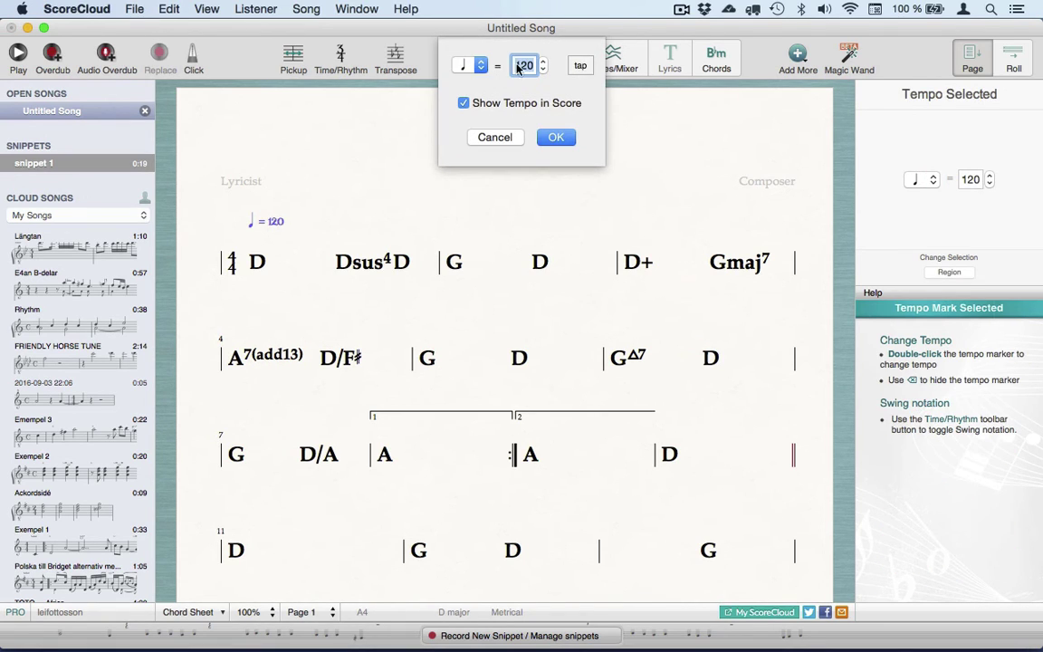
{"action": "left_click", "coordinate": [581, 64]}
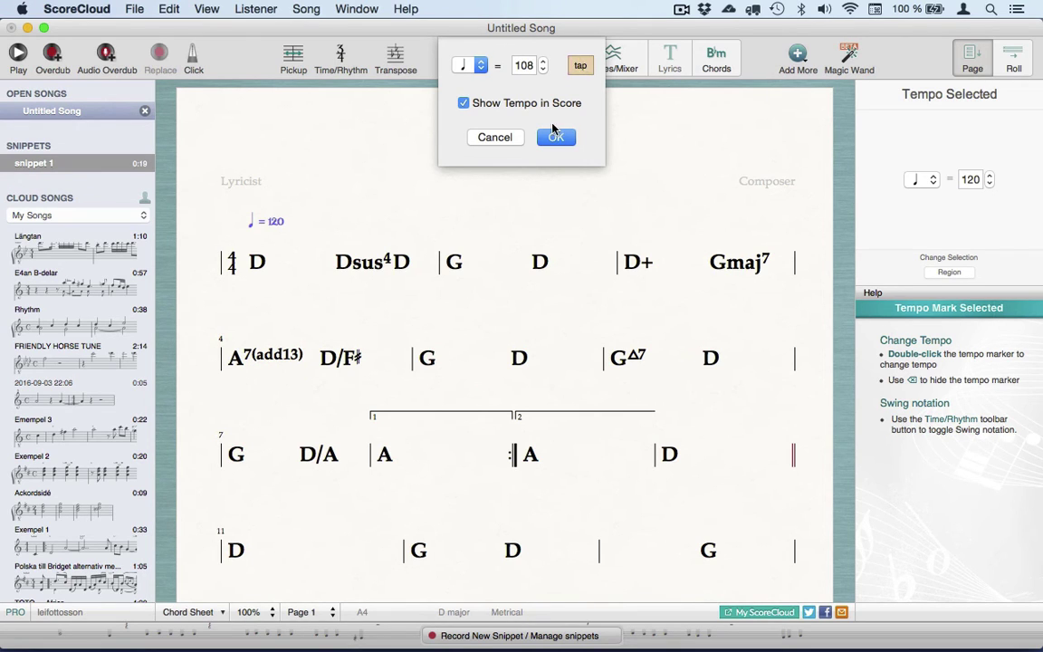
{"action": "left_click", "coordinate": [555, 136]}
{"action": "left_click", "coordinate": [502, 201]}
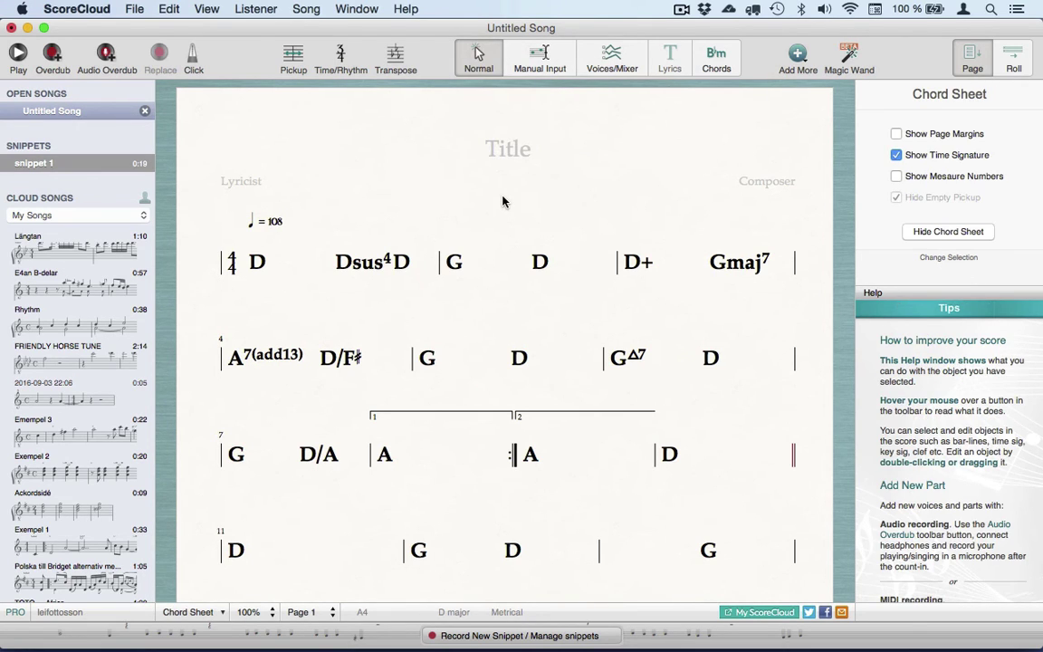
Add a text block positioned above bar 11
{"action": "scroll", "coordinate": [503, 201], "scroll_direction": "down", "scroll_amount": 5}
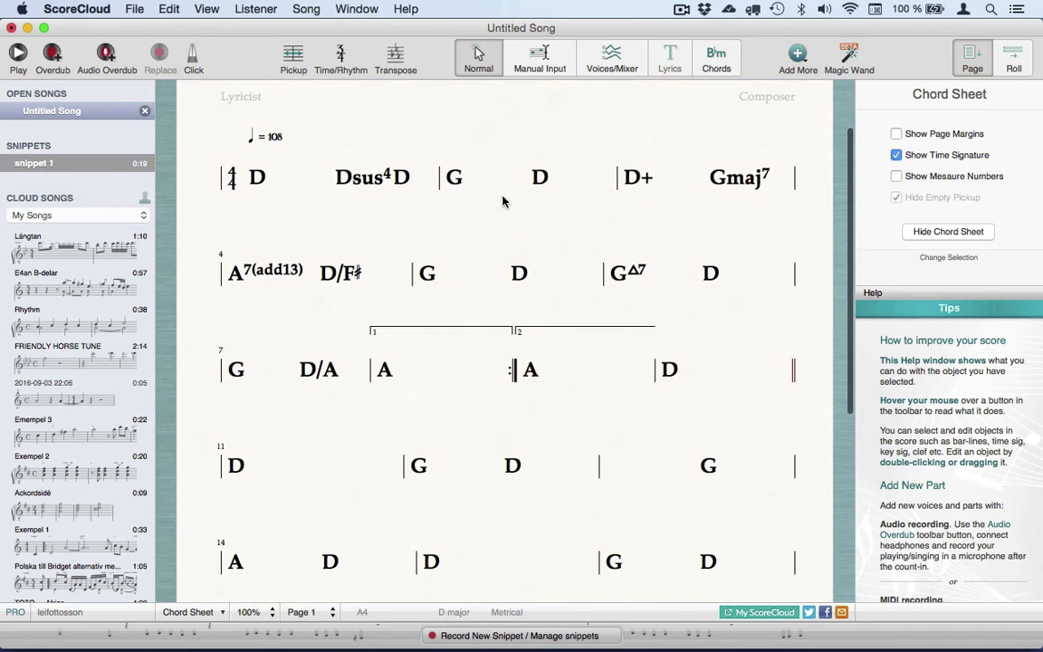
{"action": "left_click", "coordinate": [239, 408]}
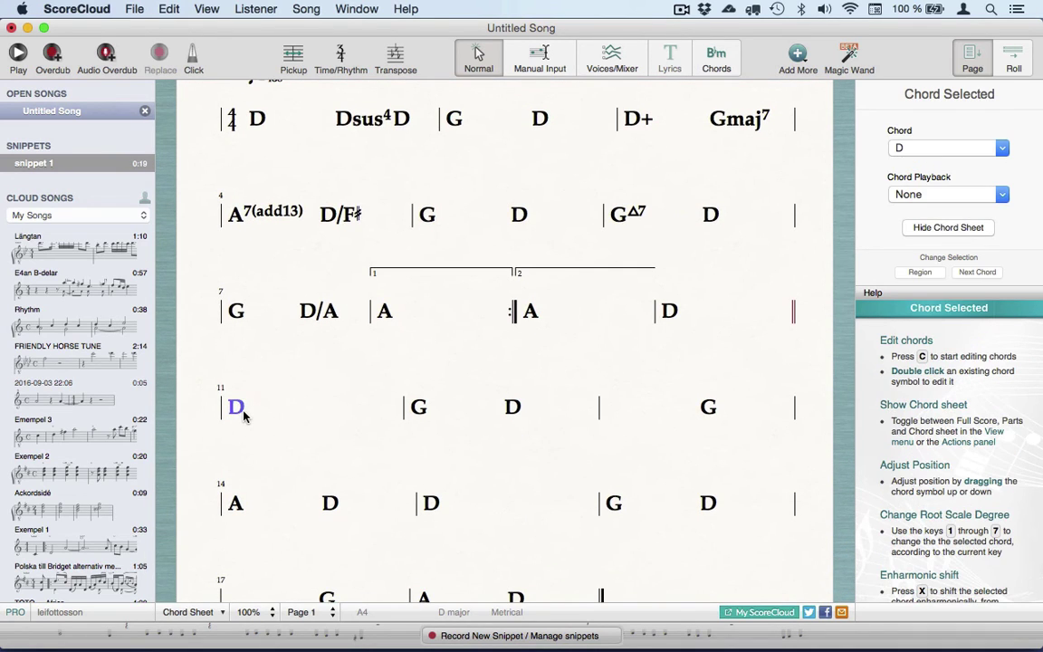
{"action": "left_click", "coordinate": [796, 56]}
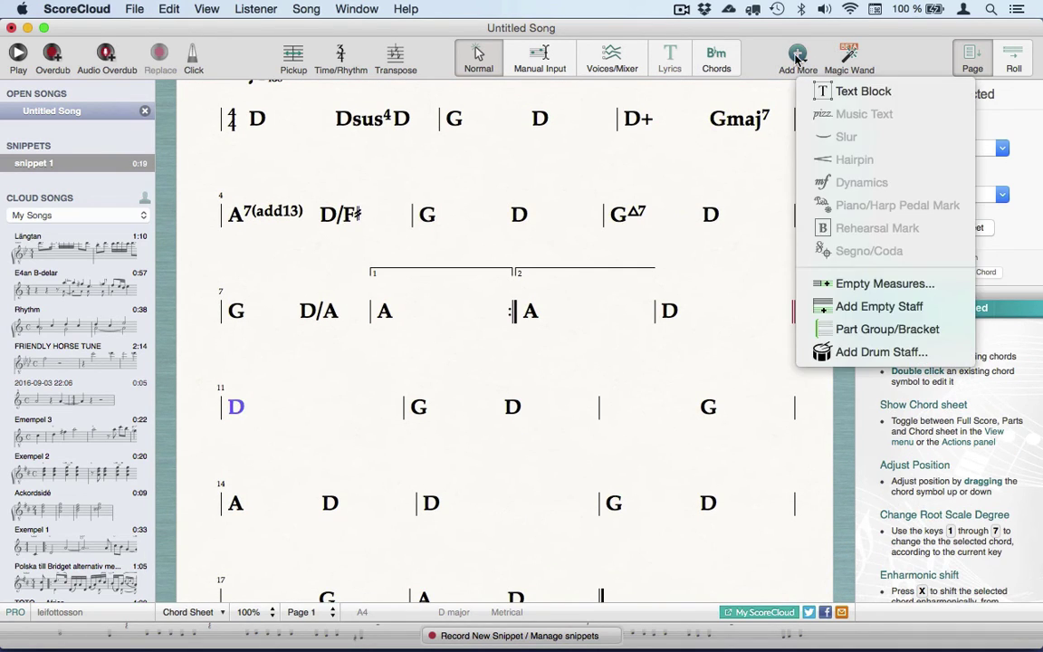
{"action": "left_click", "coordinate": [831, 89]}
{"action": "left_click_drag", "start_coordinate": [561, 349], "coordinate": [391, 419]}
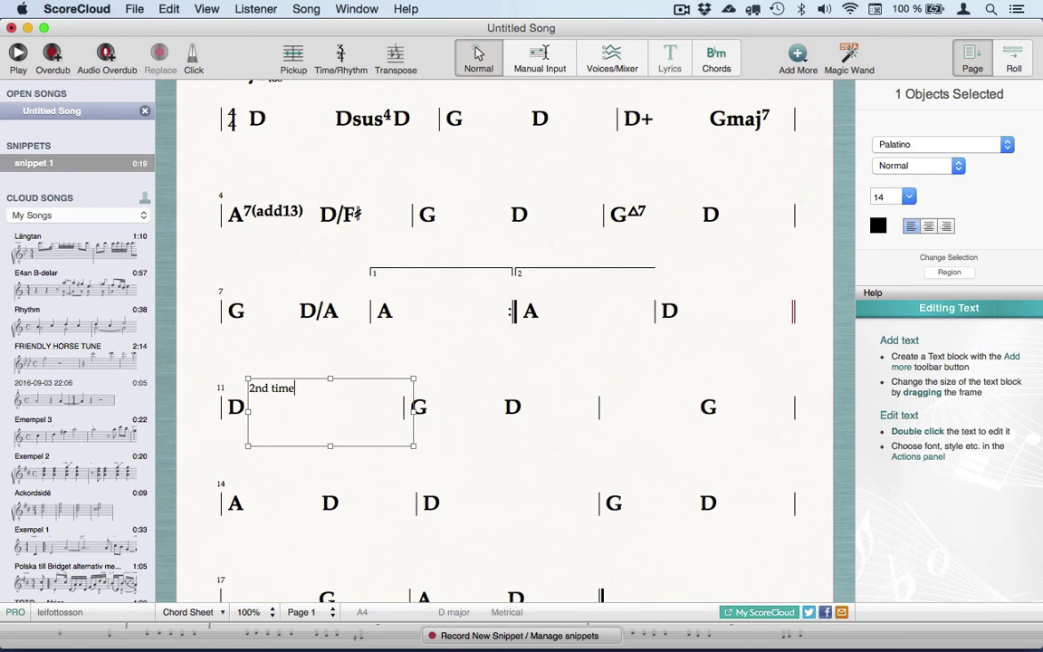
Enter '2nd time: Chord break' in the text block and make it italic
{"action": "type", "text": "2nd time: Chord break"}
{"action": "key", "text": "super+a"}
{"action": "left_click", "coordinate": [919, 165]}
{"action": "left_click", "coordinate": [888, 177]}
{"action": "key", "text": "Escape"}
{"action": "scroll", "coordinate": [456, 140], "scroll_direction": "up", "scroll_amount": 3}
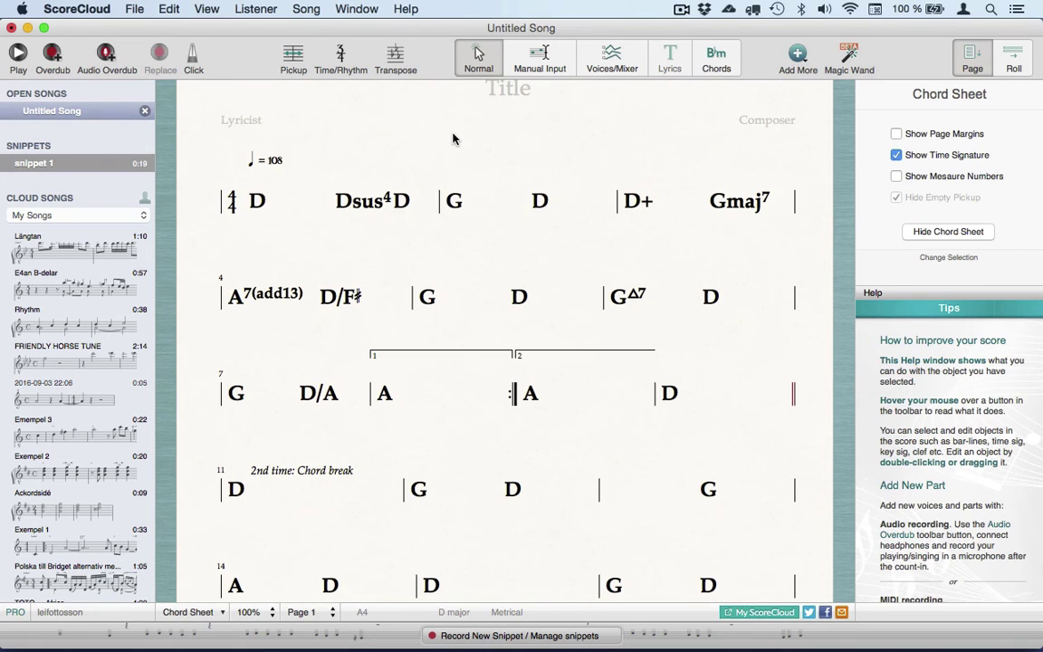
{"action": "left_click", "coordinate": [260, 206]}
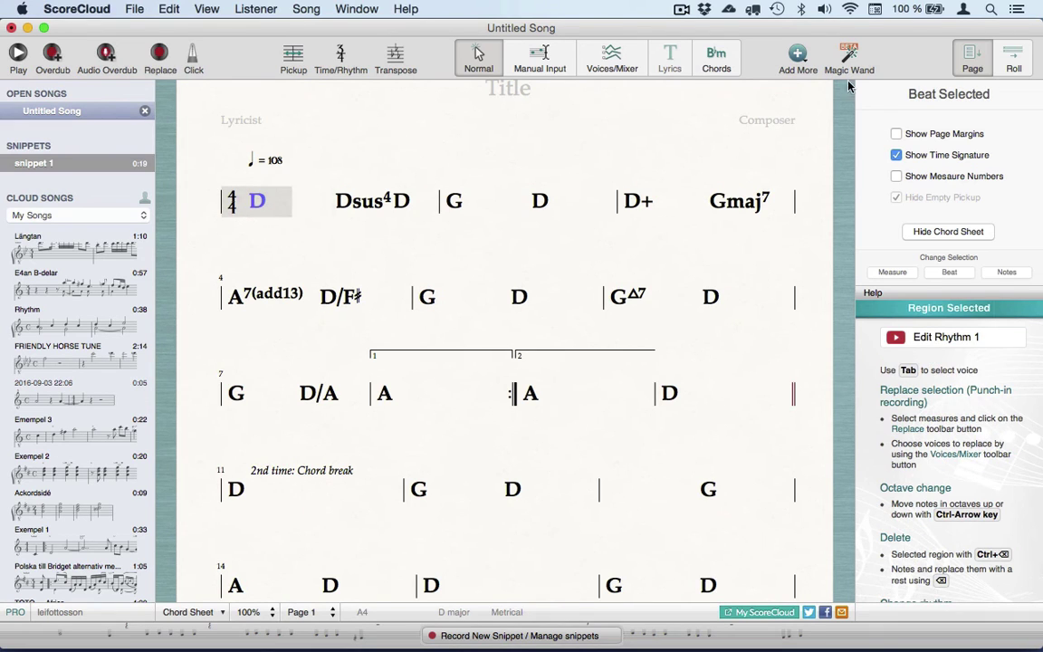
Add rehearsal marks A at bar 1 and B at bar 11, and place the tempo 108 above A
{"action": "left_click", "coordinate": [796, 57]}
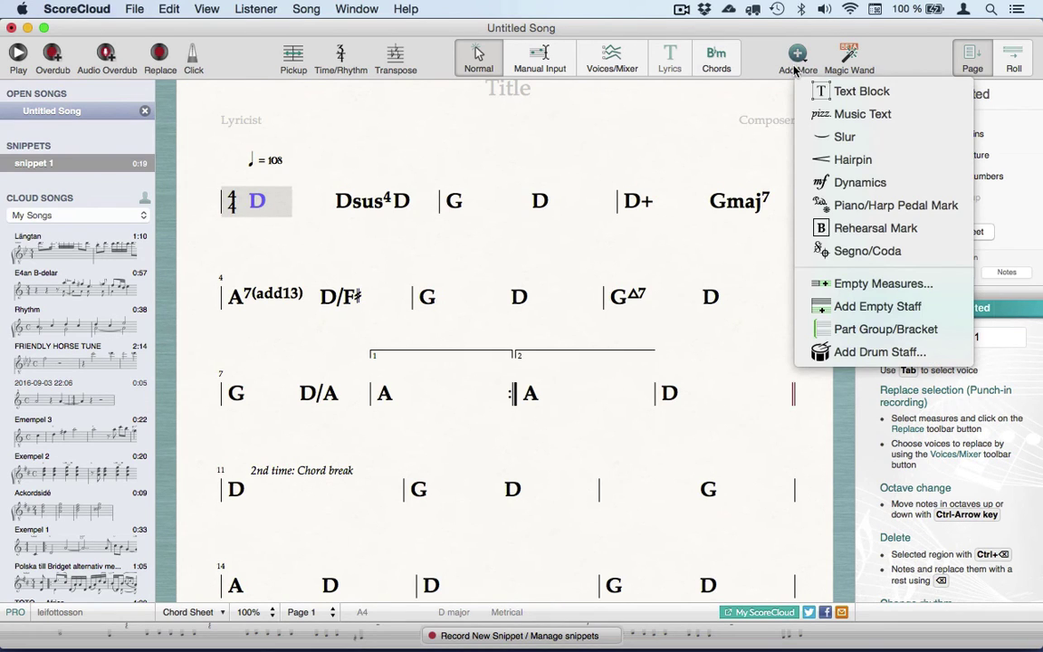
{"action": "left_click", "coordinate": [837, 228]}
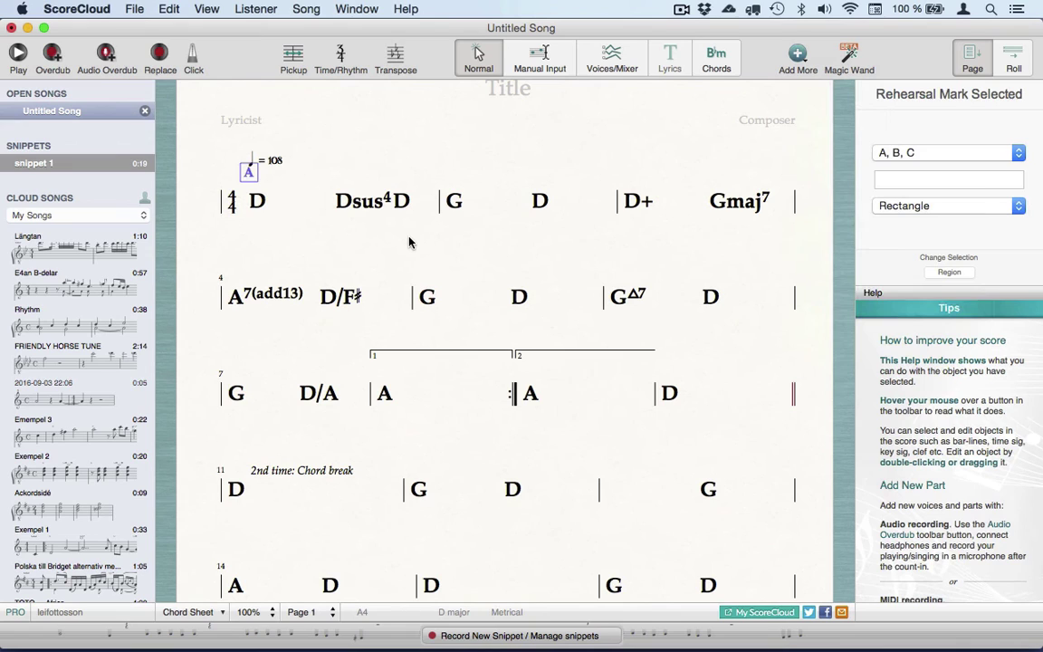
{"action": "left_click", "coordinate": [238, 500]}
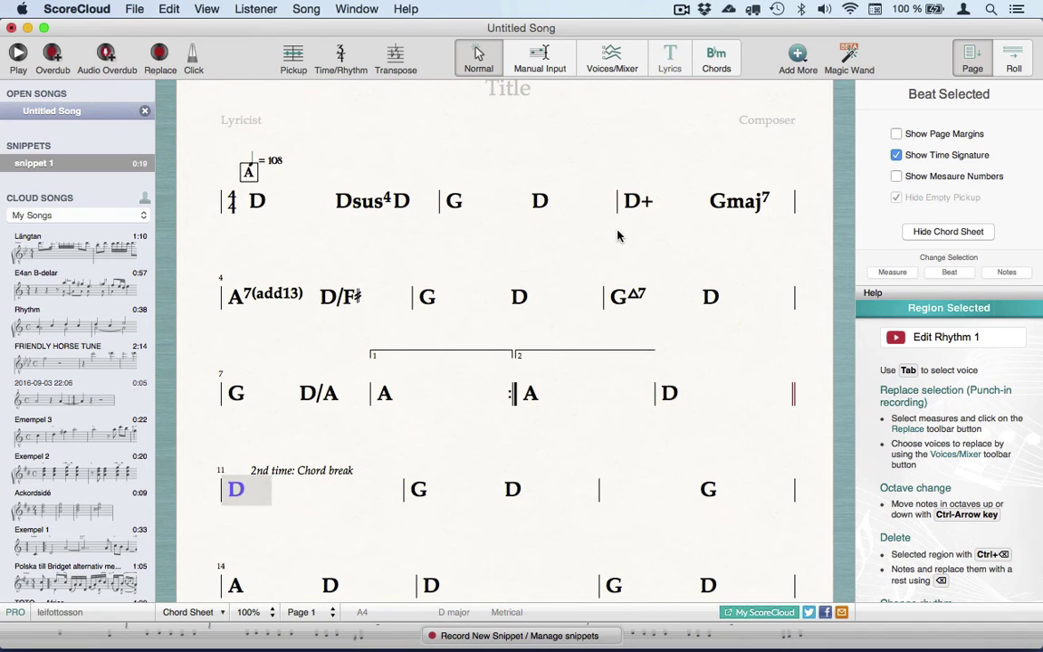
{"action": "key", "text": "r"}
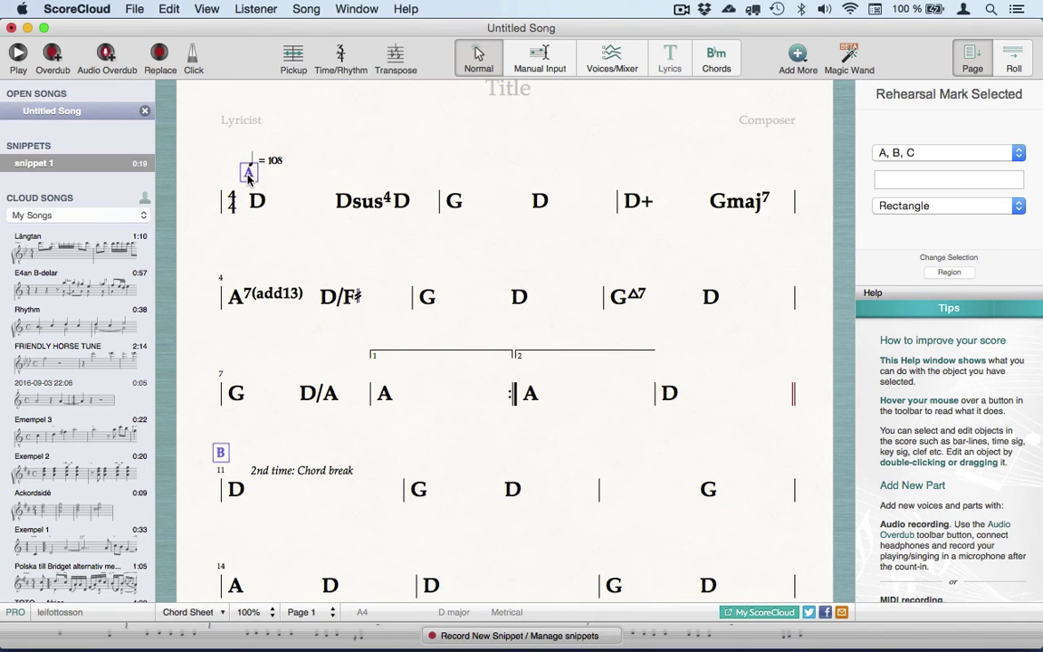
{"action": "left_click_drag", "start_coordinate": [249, 176], "coordinate": [206, 165]}
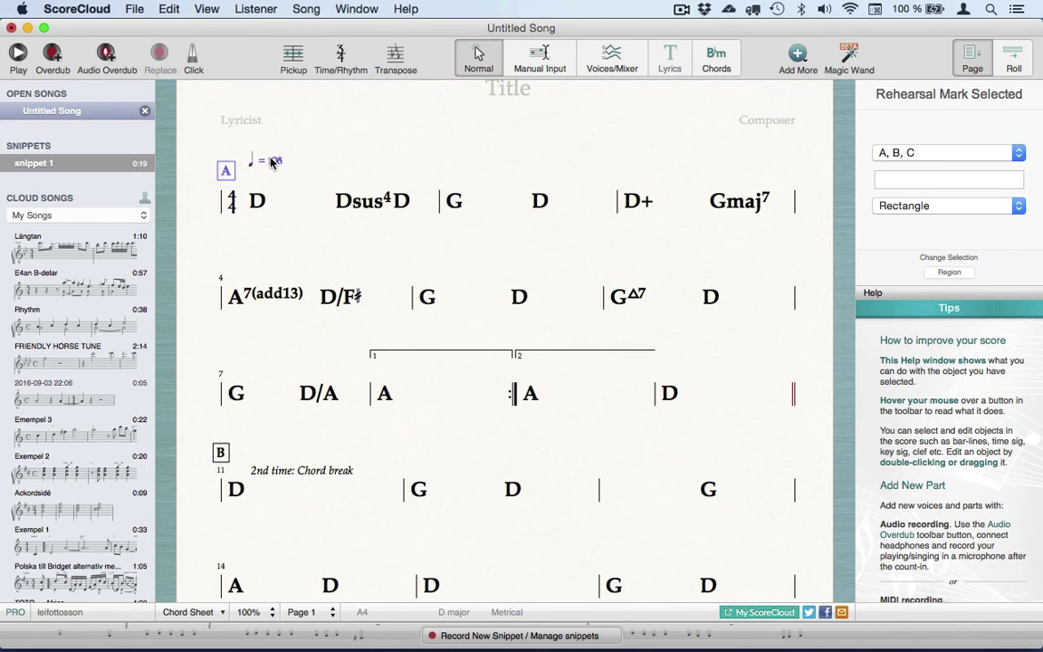
{"action": "left_click_drag", "start_coordinate": [272, 161], "coordinate": [241, 149]}
Enter CECILIA as the chord sheet's title
{"action": "scroll", "coordinate": [518, 156], "scroll_direction": "up", "scroll_amount": 2}
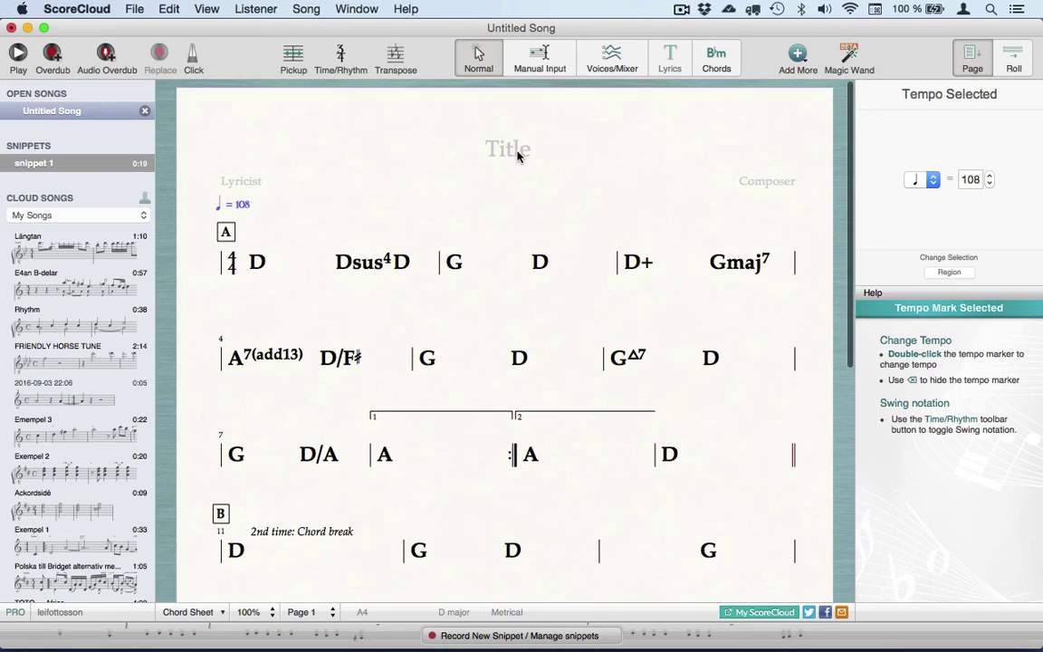
{"action": "left_click", "coordinate": [518, 156]}
{"action": "type", "text": "CECILIA"}
{"action": "key", "text": "Return"}
Fill the composer credit with the songwriter's name and 'Arranged by me' on a second line
{"action": "left_click", "coordinate": [767, 181]}
{"action": "type", "text": "Paul Sim"}
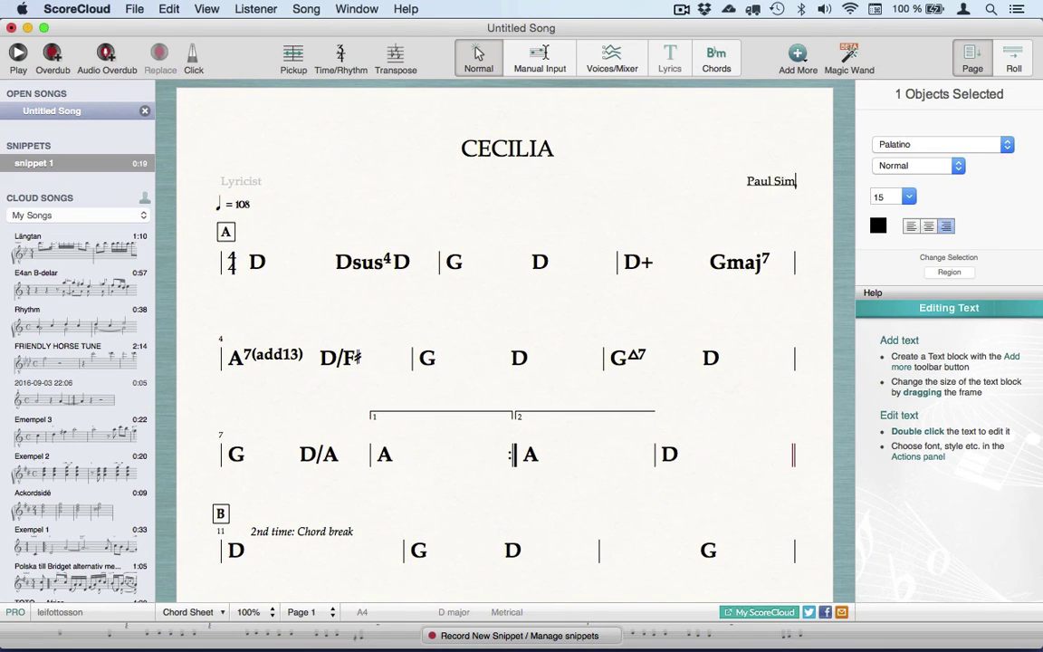
{"action": "type", "text": "on,"}
{"action": "key", "text": "Return"}
{"action": "type", "text": "Arranged by me"}
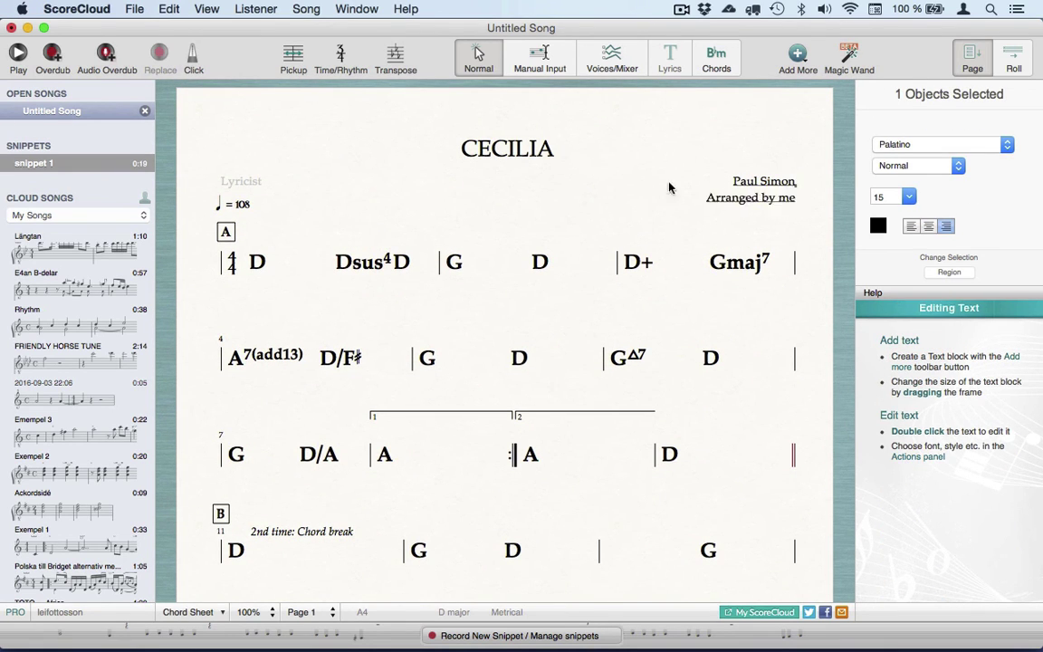
{"action": "left_click", "coordinate": [228, 179]}
{"action": "key", "text": "Escape"}
Set the zoom level to Whole Page to show the entire sheet
{"action": "scroll", "coordinate": [384, 204], "scroll_direction": "down", "scroll_amount": 10}
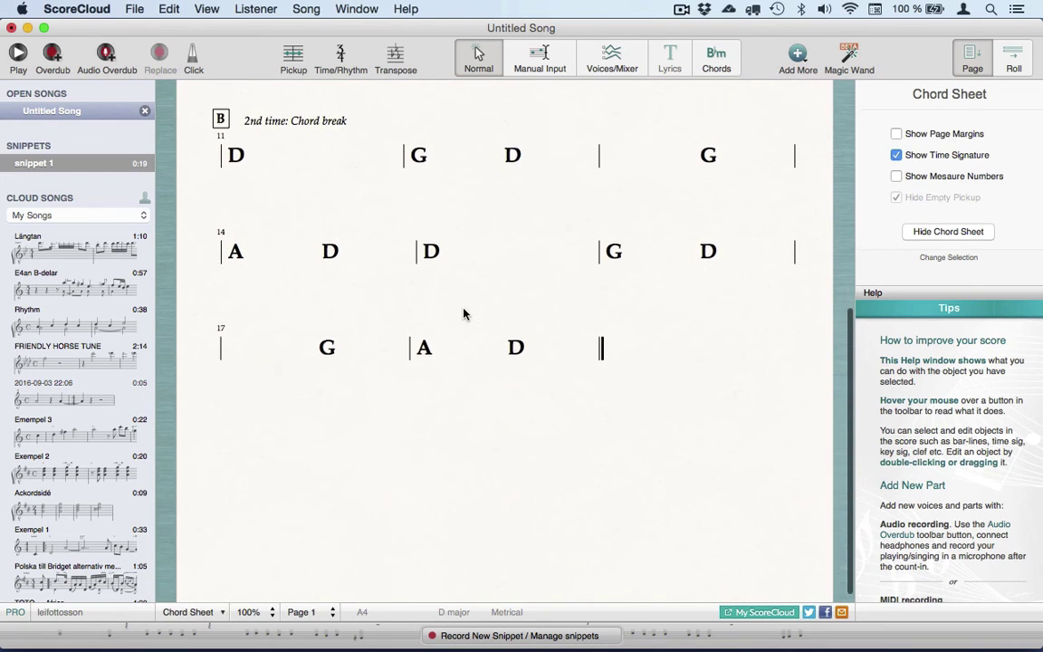
{"action": "scroll", "coordinate": [464, 314], "scroll_direction": "up", "scroll_amount": 10}
{"action": "left_click", "coordinate": [189, 612]}
{"action": "left_click", "coordinate": [214, 591]}
{"action": "left_click", "coordinate": [250, 612]}
{"action": "left_click", "coordinate": [280, 524]}
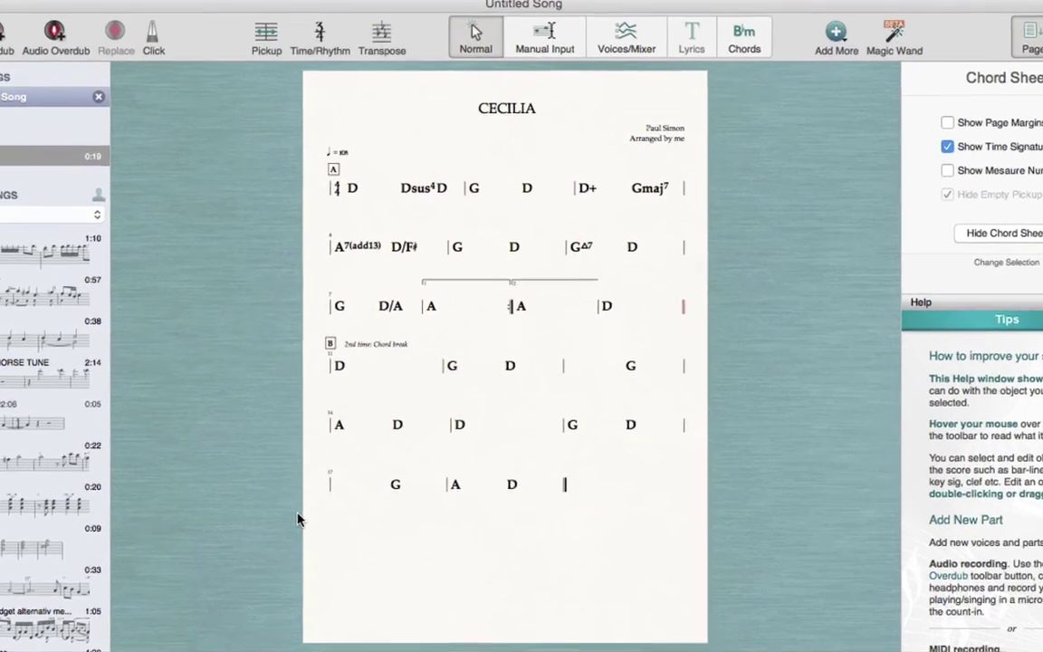